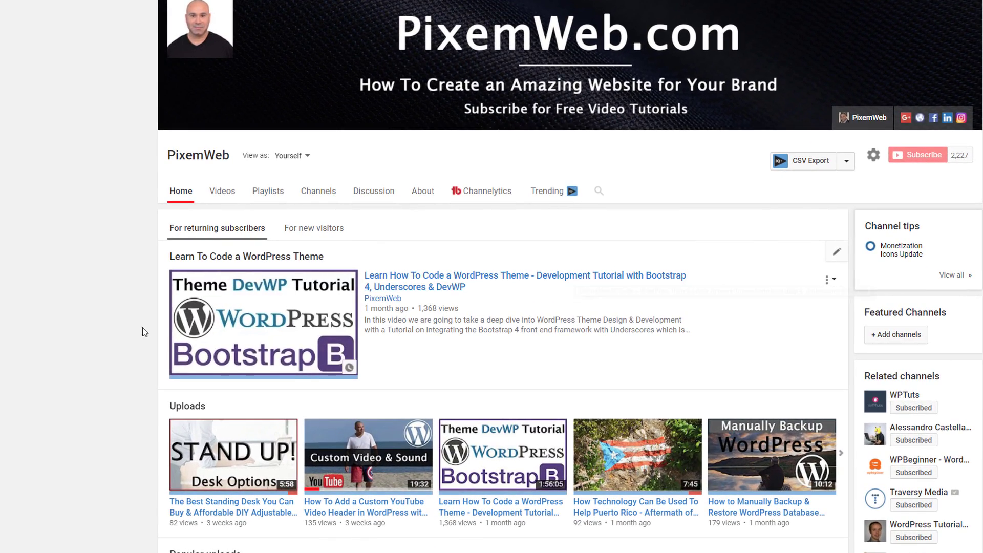
- Look over the home page of the PixemWeb YouTube channel and the blog page of the PixemWeb website
scroll(103, 331, down, 3)
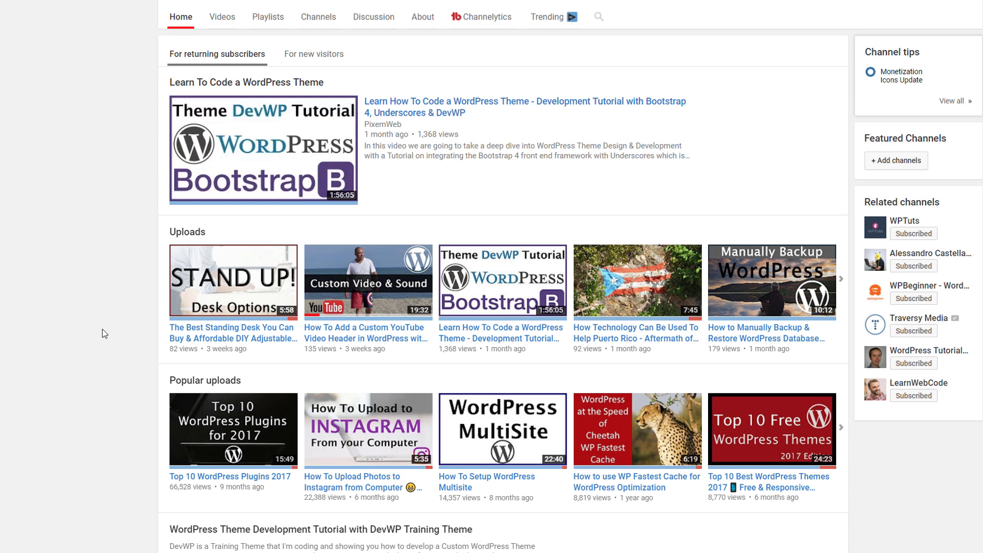
scroll(102, 330, up, 3)
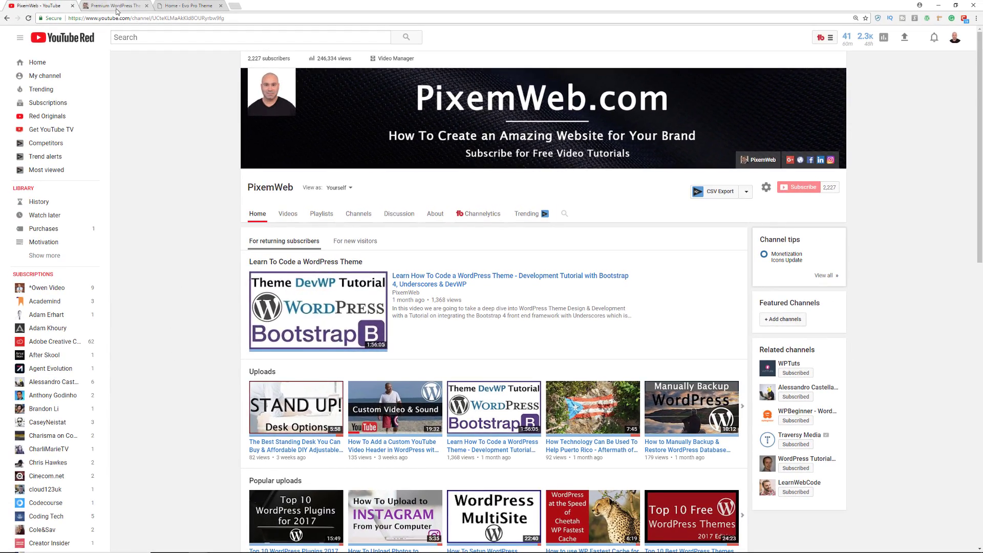
click(116, 6)
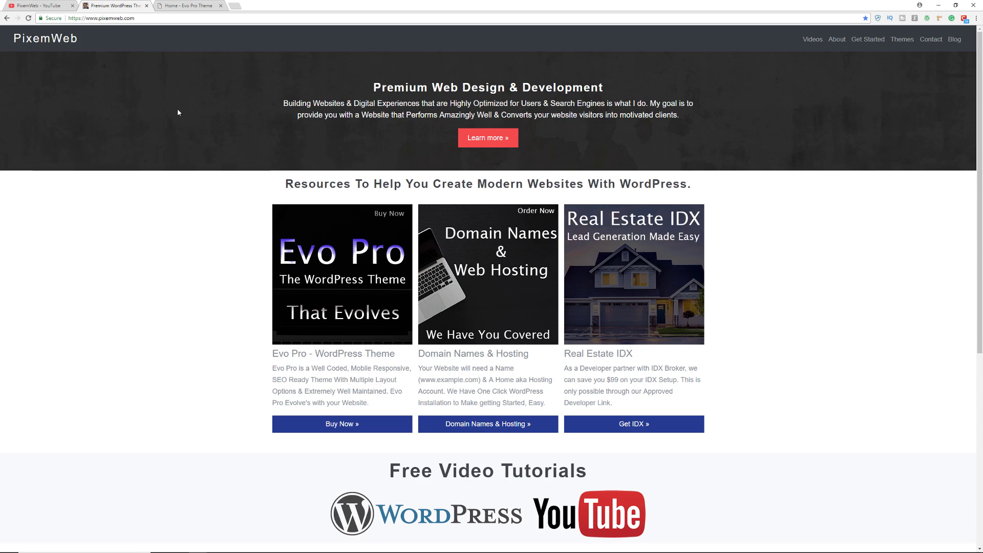
click(955, 40)
scroll(160, 206, down, 5)
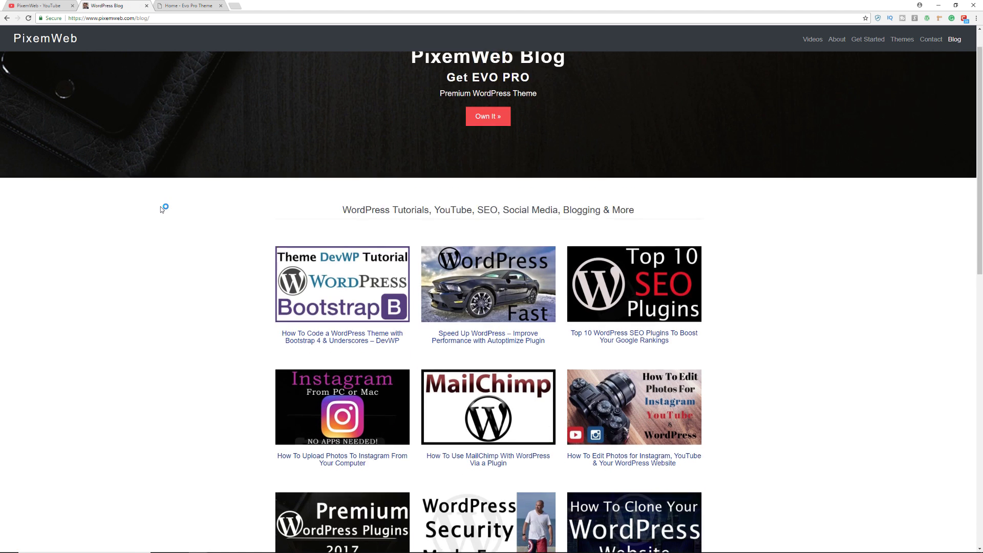
scroll(155, 214, up, 5)
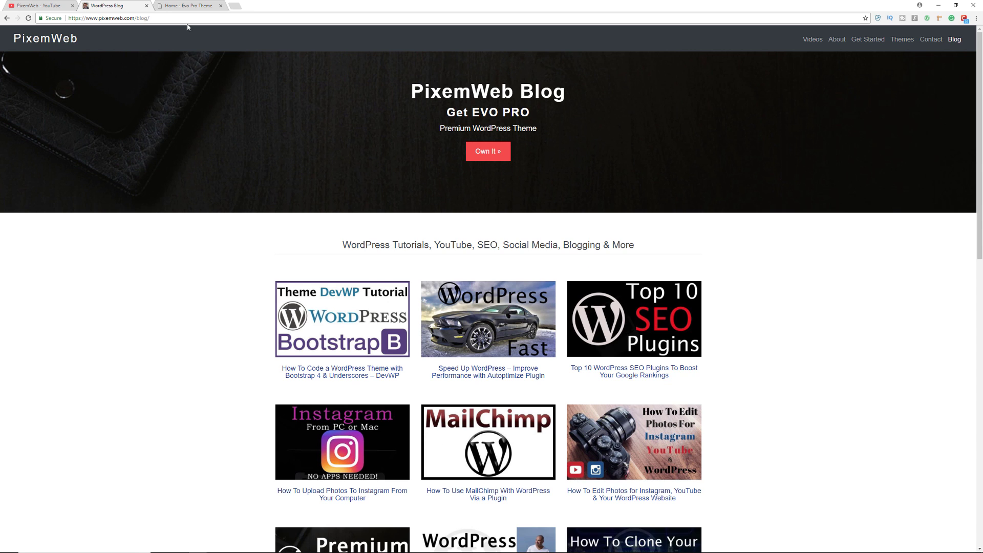
- Open the admin dashboard of the Evo Pro Theme site and go to the Wordfence Scan page
click(199, 6)
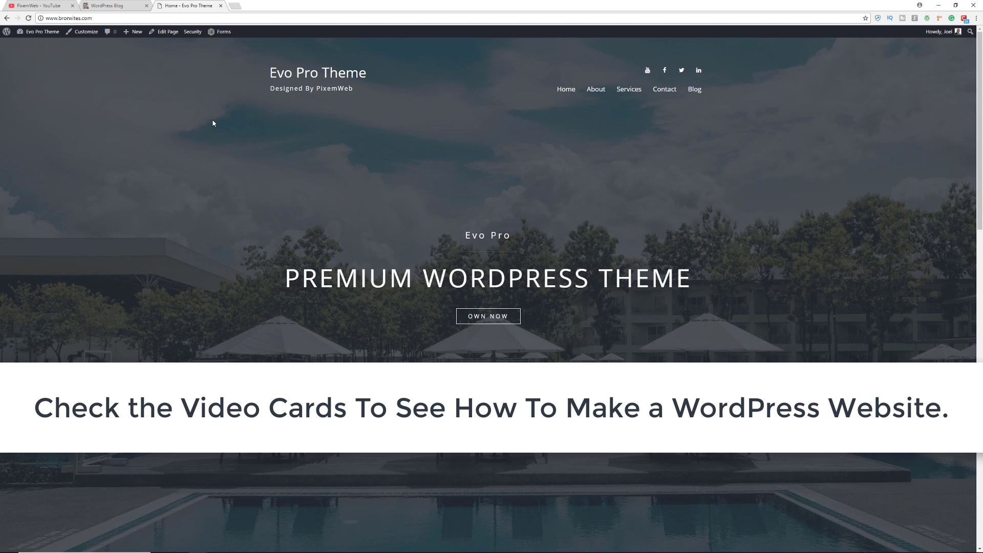
click(39, 32)
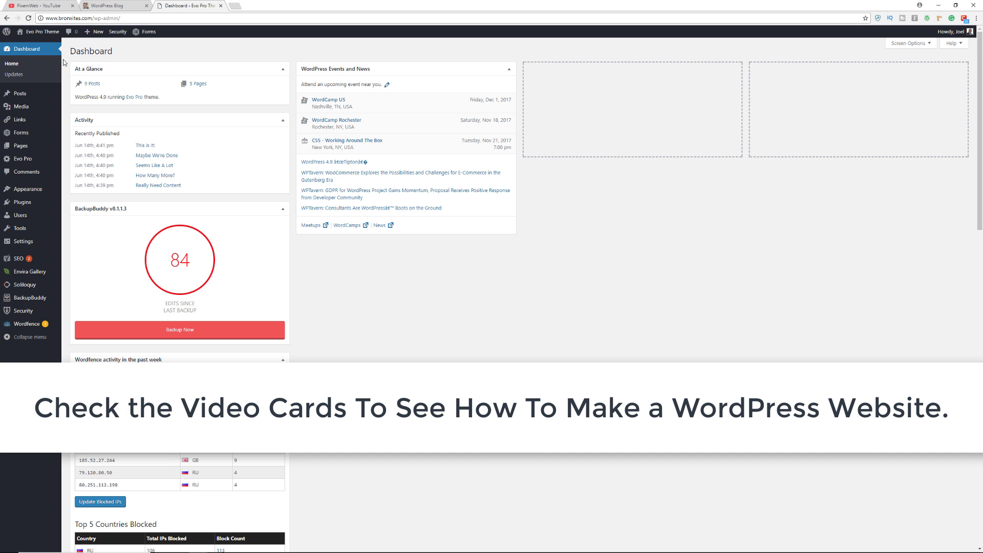
mouse_move(31, 324)
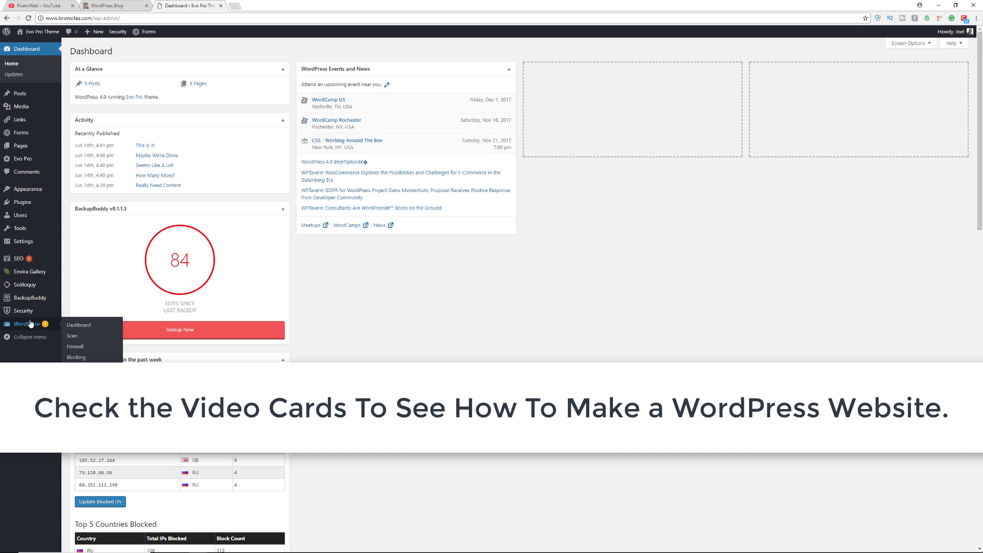
click(73, 338)
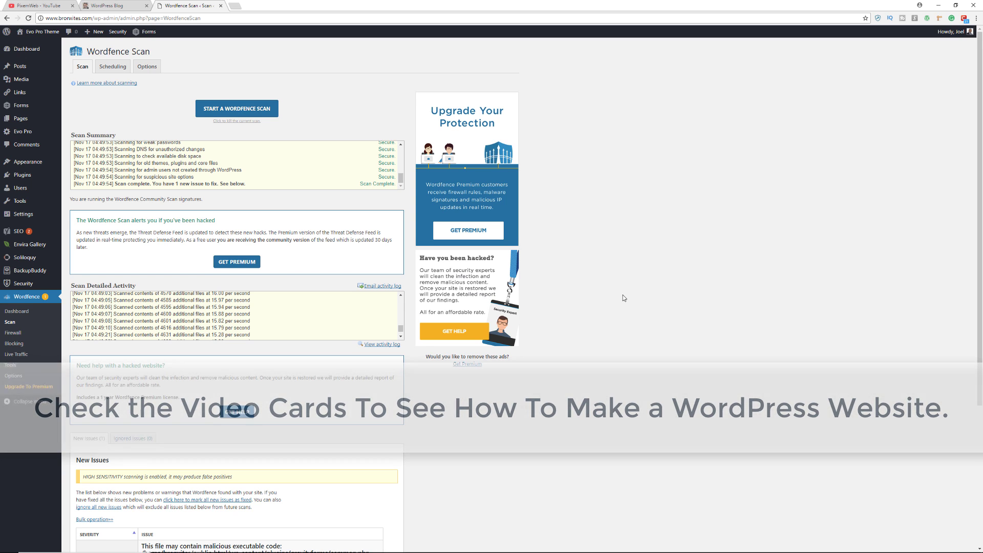
- Open BackupBuddy's Backup page to view the available backup profiles
mouse_move(33, 272)
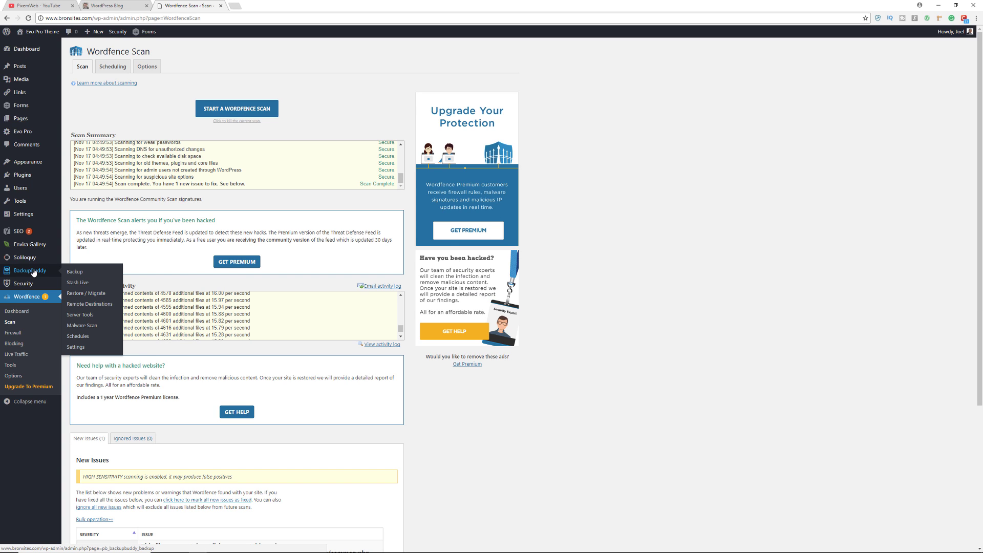
click(72, 274)
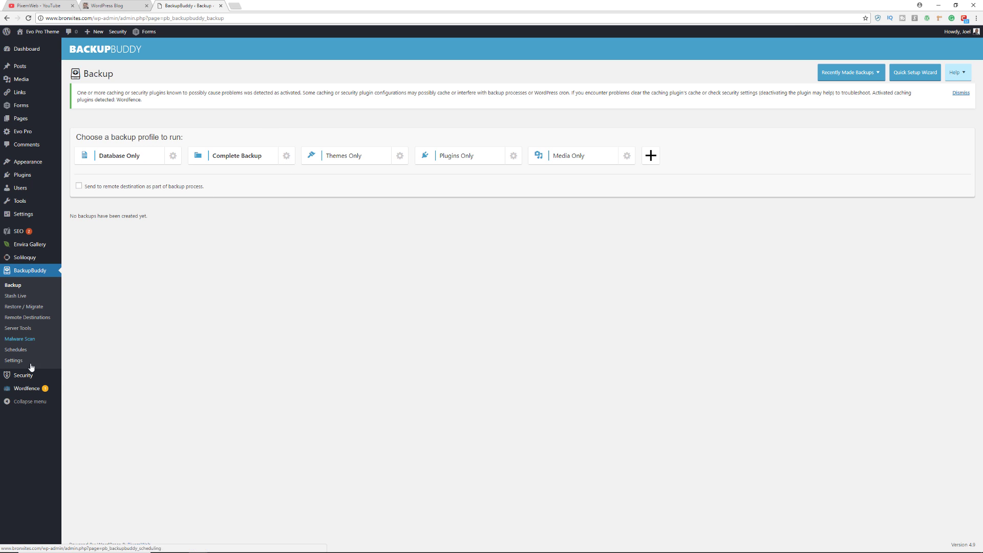
mouse_move(17, 390)
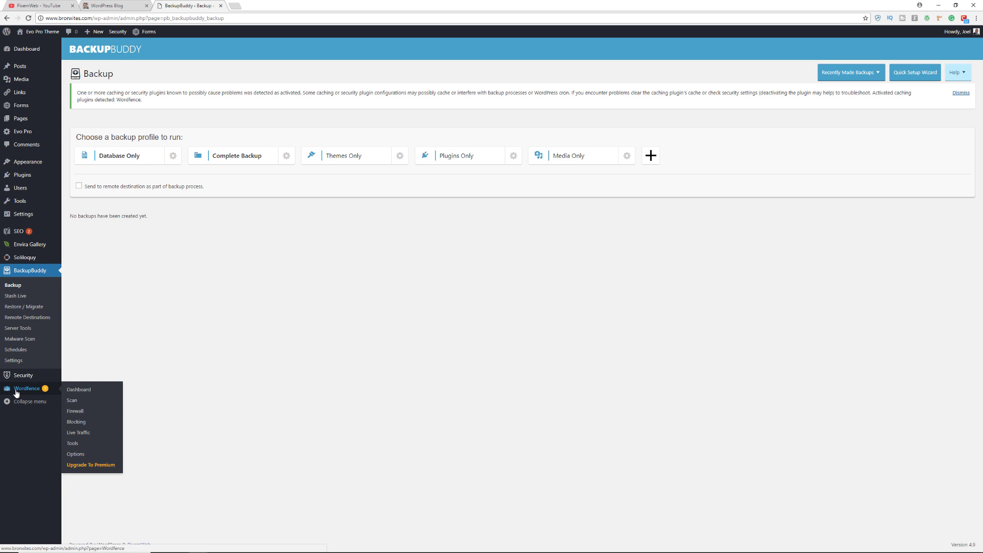
- Return to the site's dashboard and change the address to wp-admin/about.php to load the WordPress welcome page
mouse_move(23, 53)
double_click(128, 18)
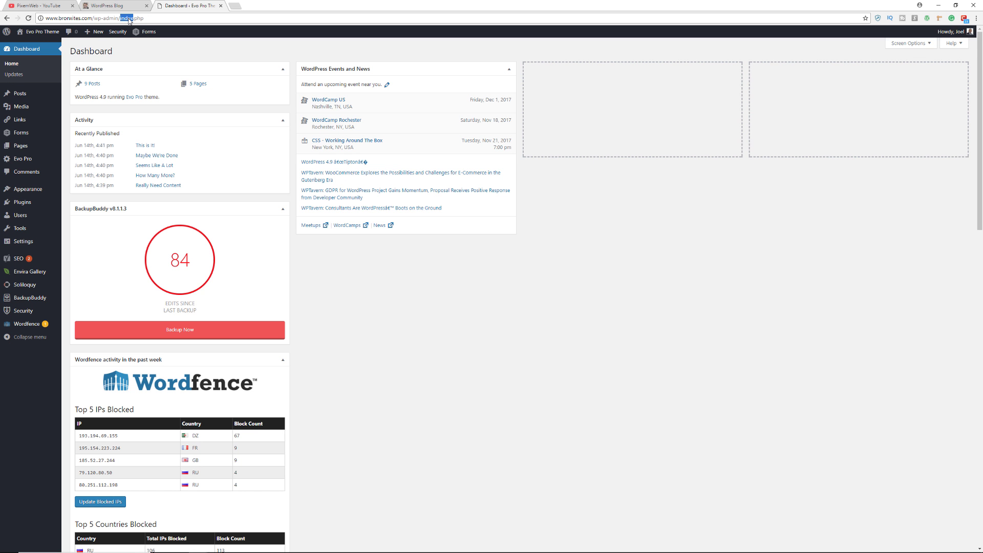
text(about)
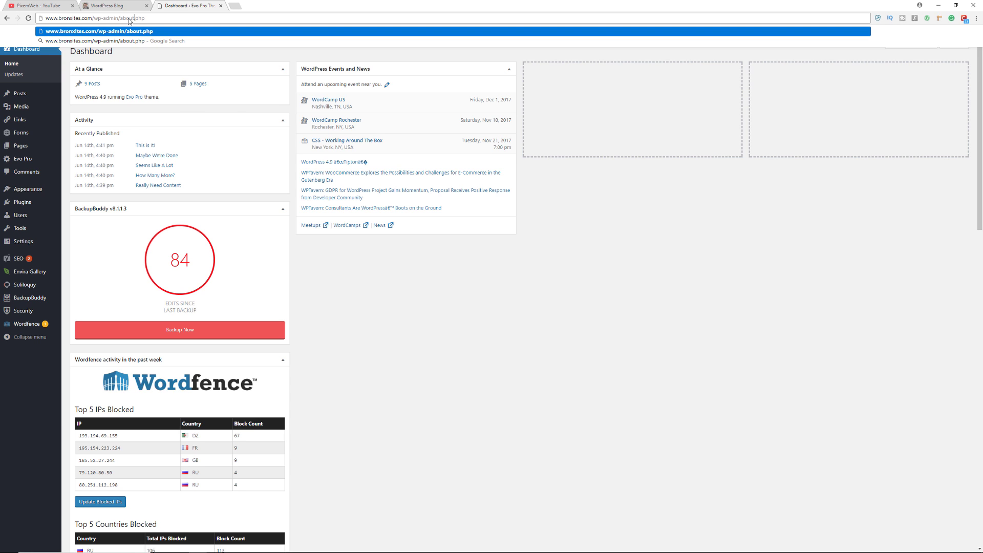
key(Return)
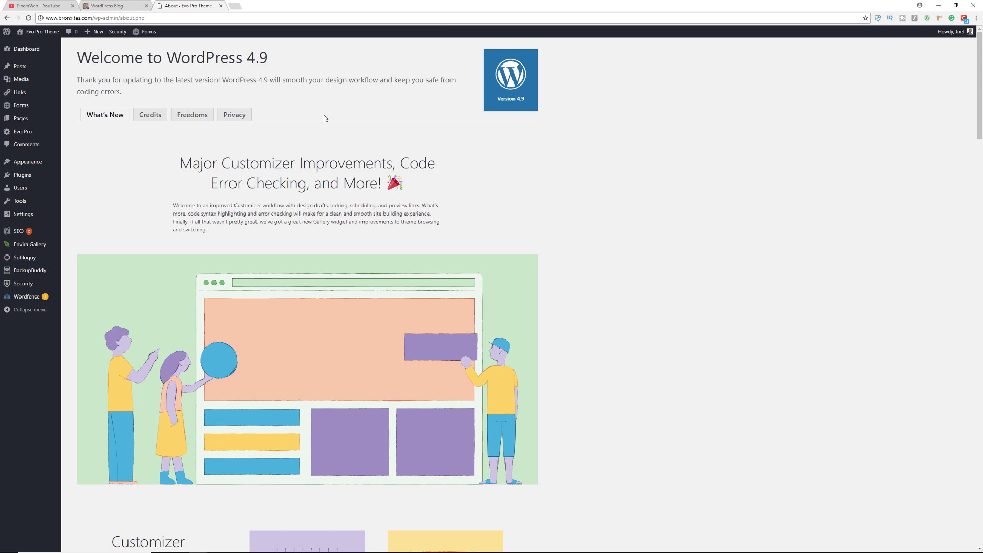
- Read through the What's New page for WordPress 4.9, from the Customizer workflow to the widget updates
scroll(583, 251, down, 6)
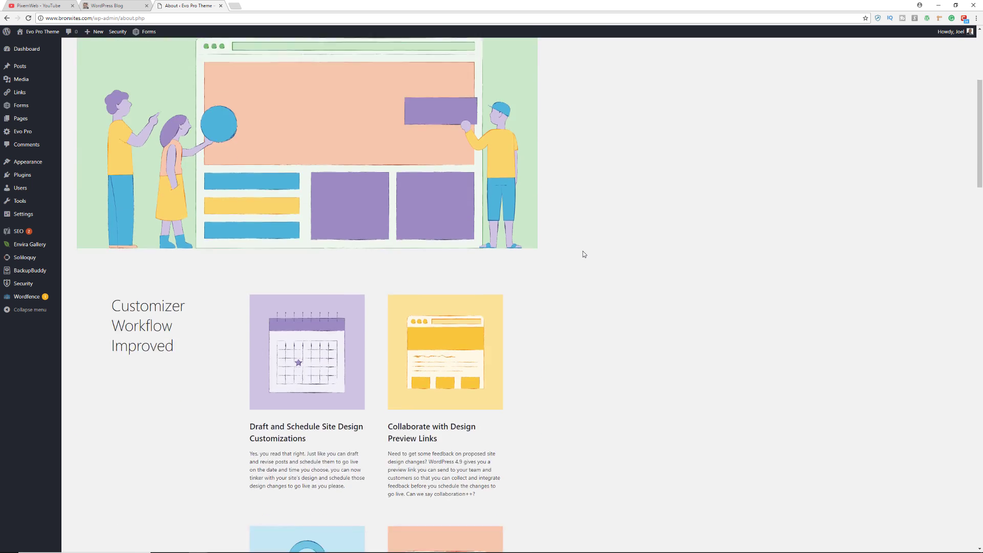
scroll(583, 251, down, 1)
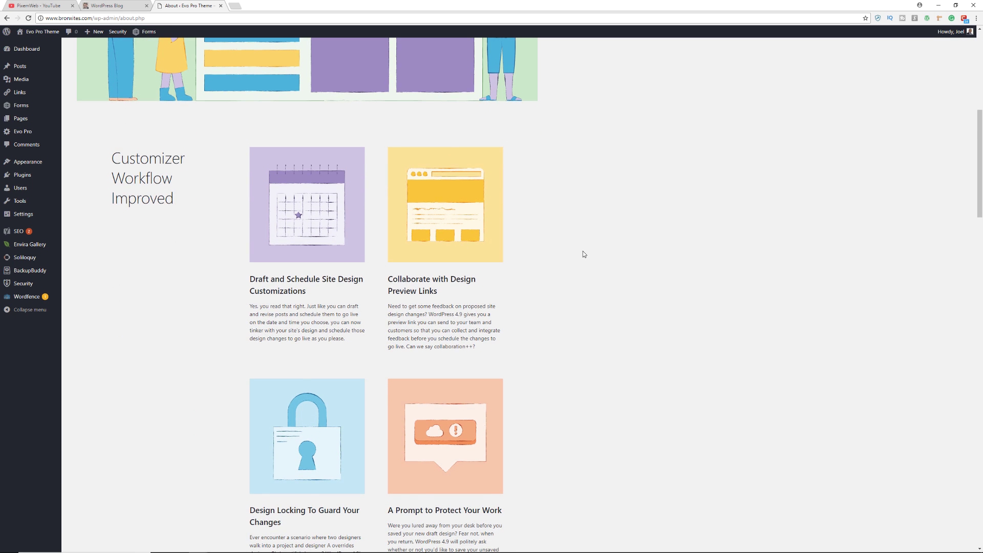
scroll(583, 251, down, 2)
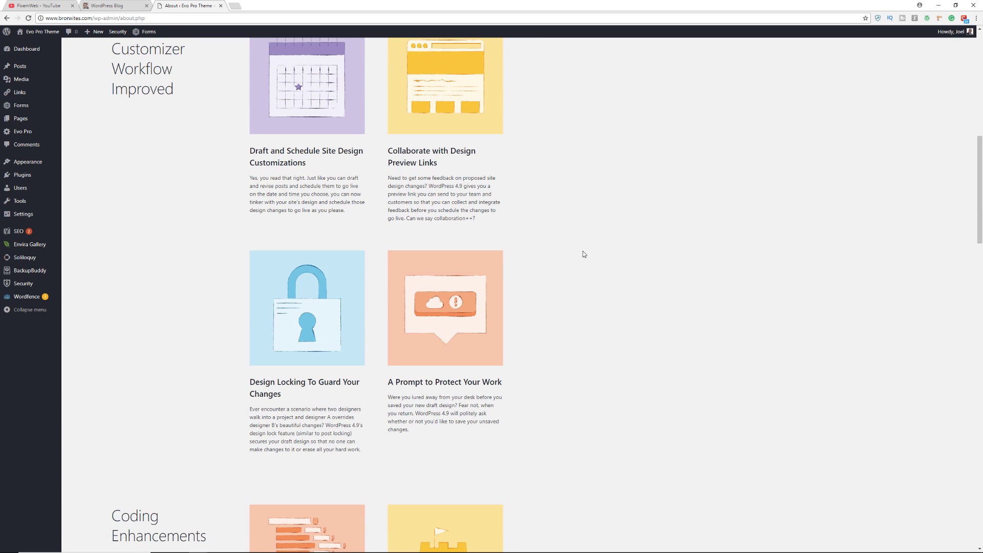
scroll(583, 251, down, 5)
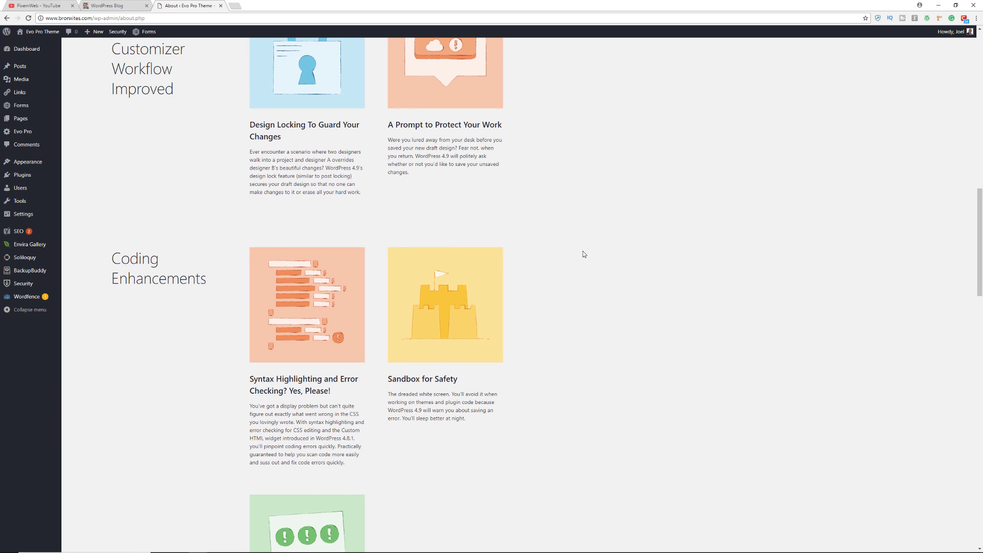
scroll(582, 251, down, 4)
scroll(583, 254, down, 2)
scroll(583, 251, down, 4)
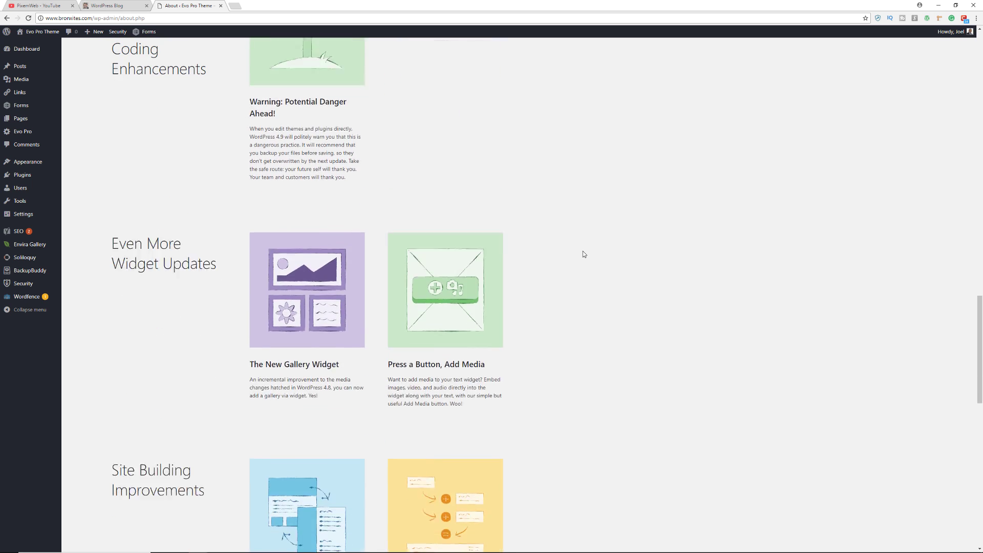
key(Home)
- View the Credits, Freedoms and Privacy sections of the WordPress 4.9 welcome page
click(148, 115)
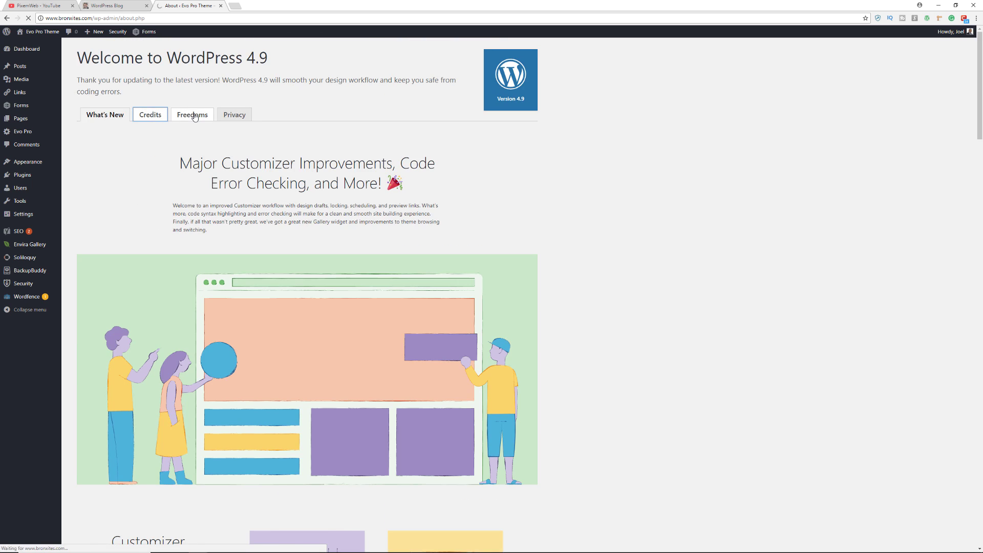
click(188, 116)
click(228, 116)
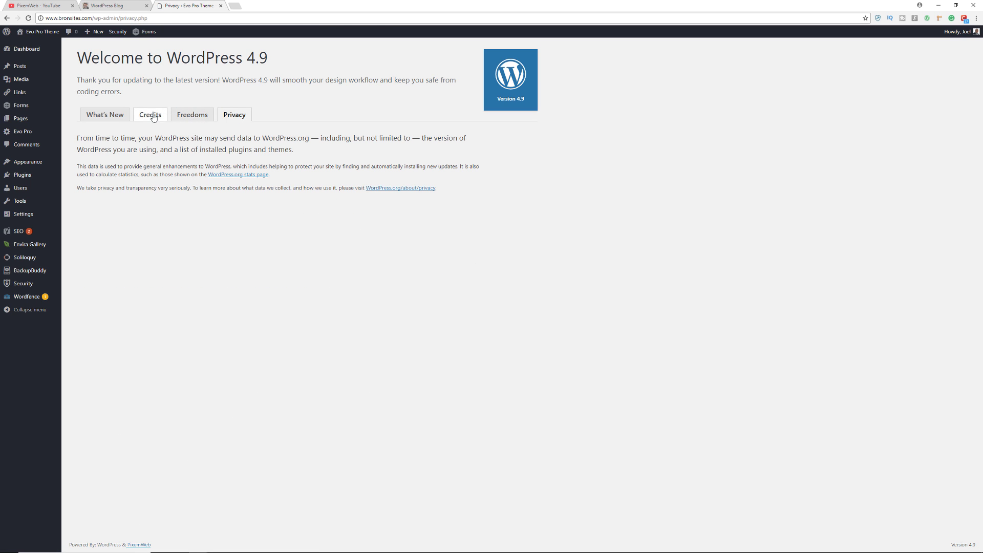
- Open the Customizer for the Evo Pro theme and display the installed themes
mouse_move(33, 168)
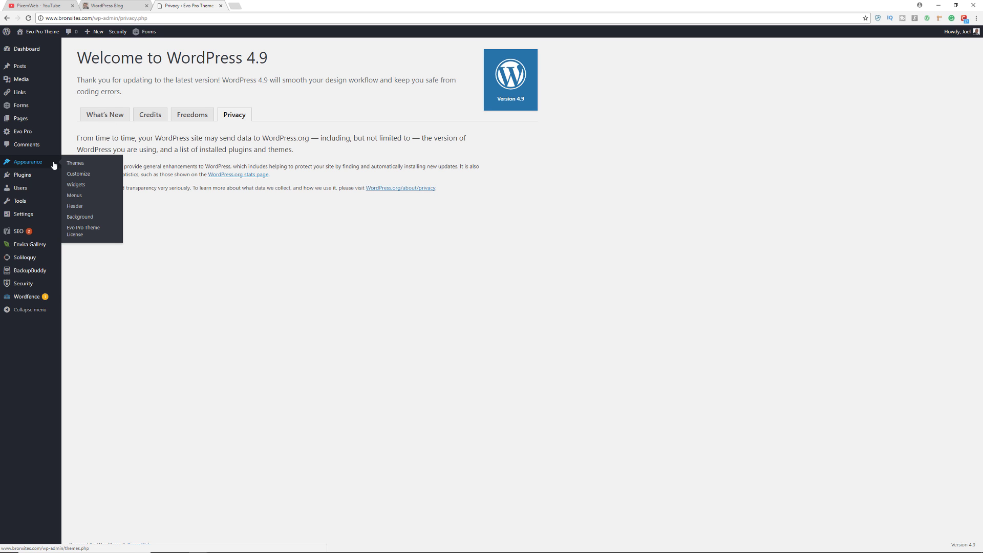
click(72, 176)
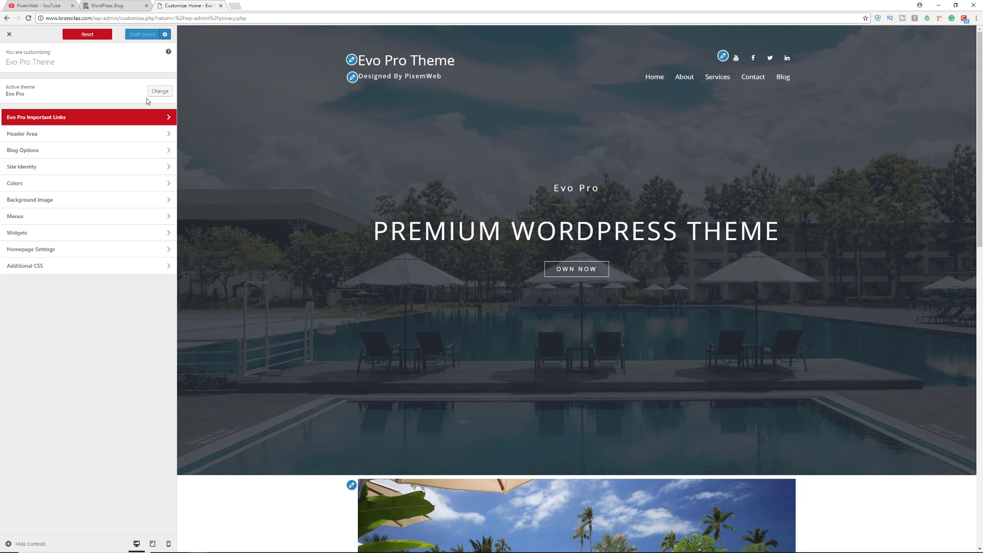
click(159, 92)
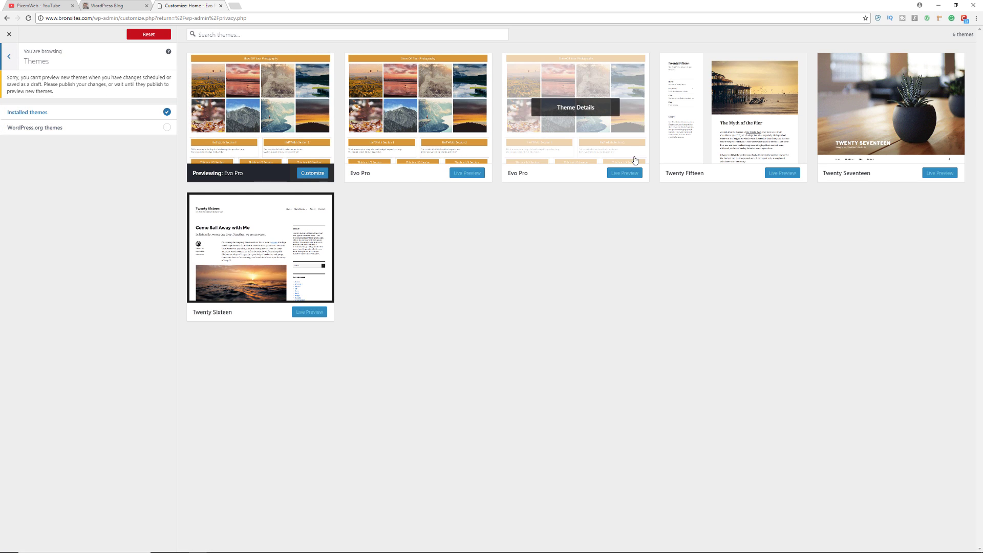
- Browse the WordPress.org themes from within the Customizer
click(48, 129)
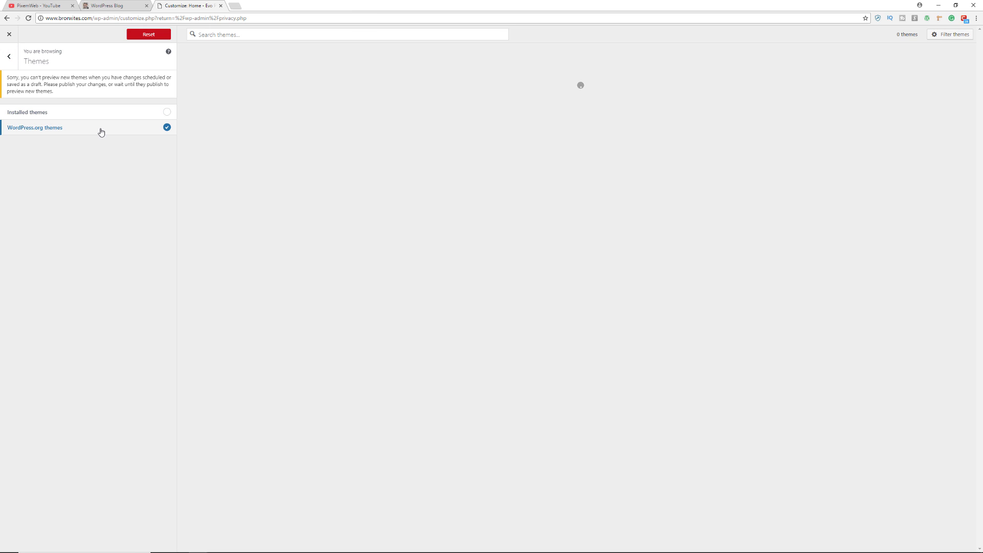
scroll(530, 141, down, 5)
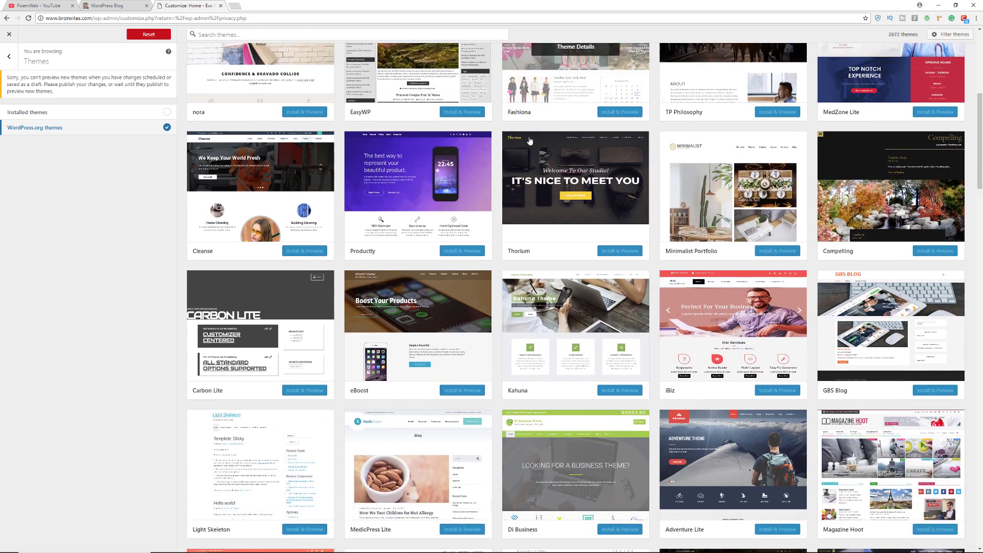
scroll(529, 141, down, 8)
scroll(527, 144, down, 3)
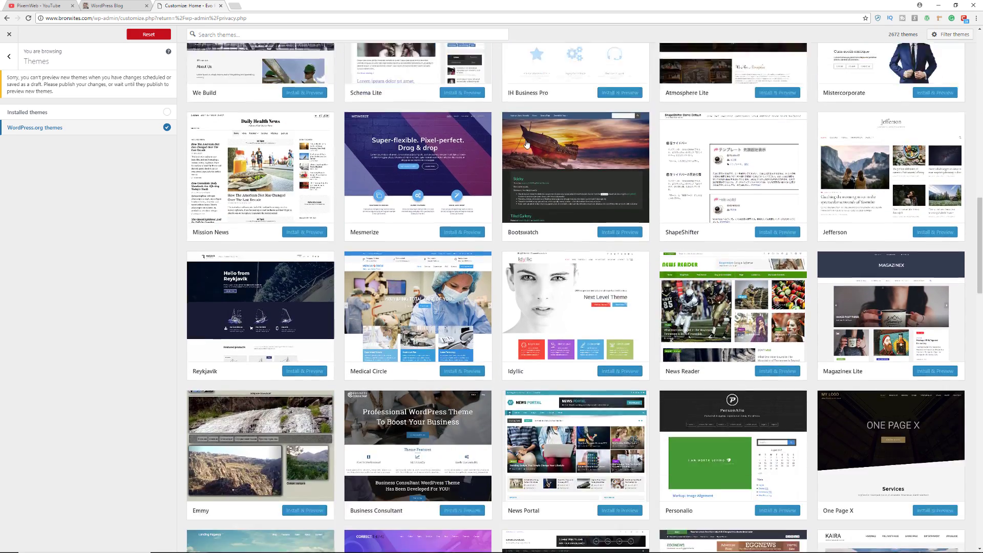
scroll(526, 144, down, 2)
scroll(507, 215, down, 1)
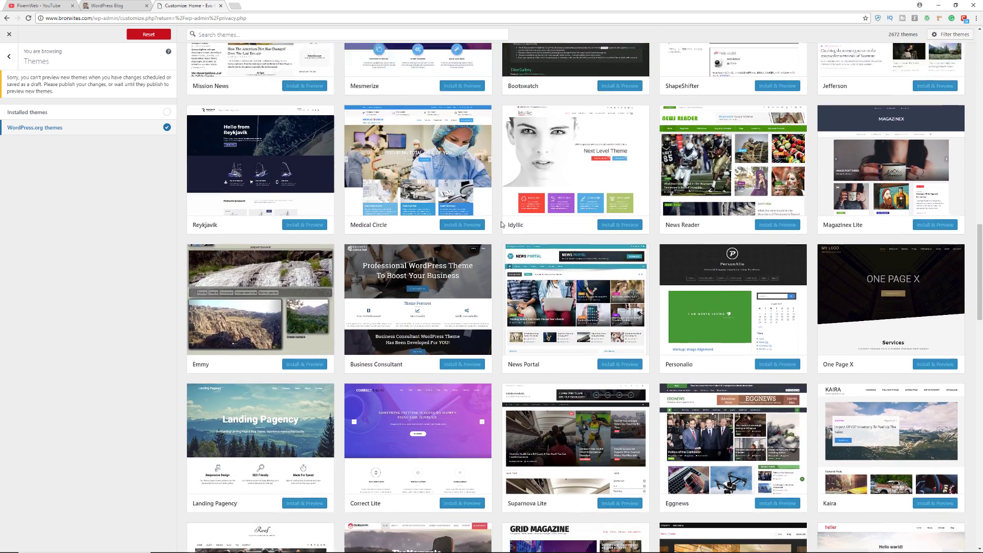
scroll(501, 224, up, 20)
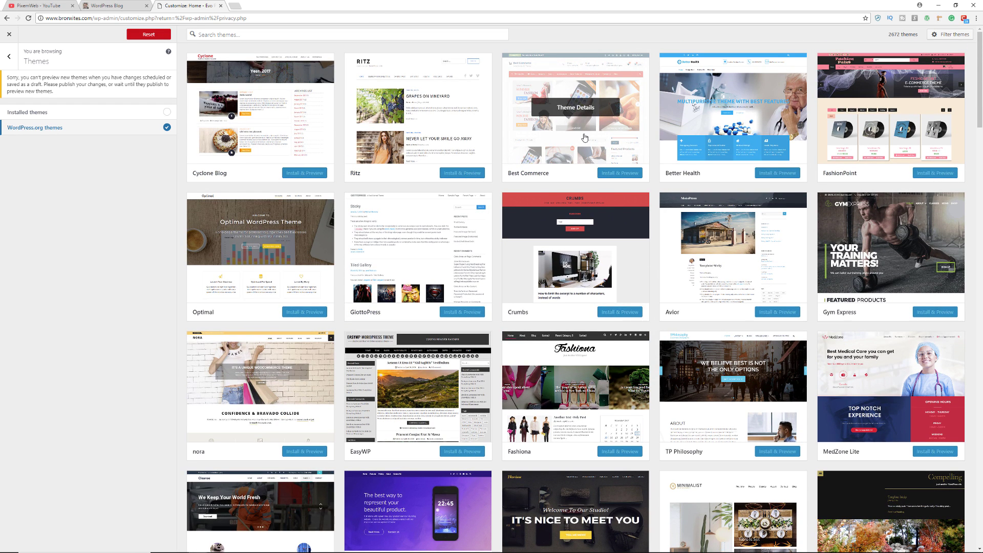
- Return to the Customizer's main options and set the blog layout to Default Layout (Content Sidebar)
click(9, 56)
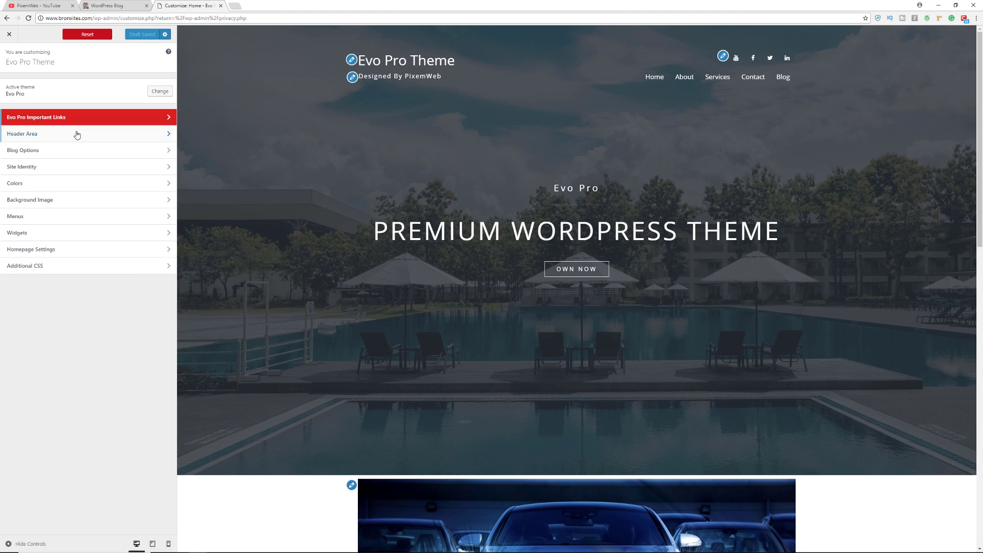
click(72, 151)
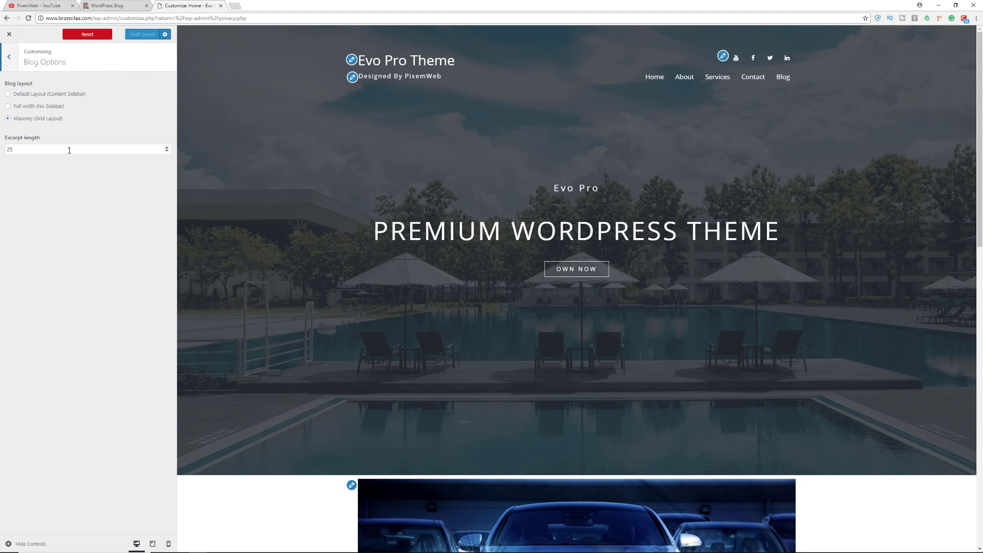
click(7, 94)
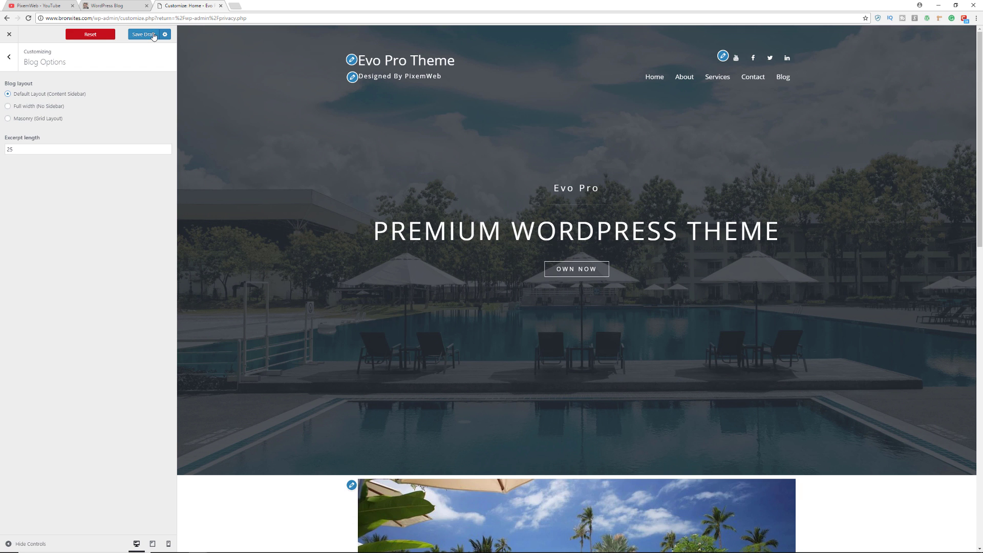
- Display the date and time settings for scheduling the Customizer changes
click(165, 34)
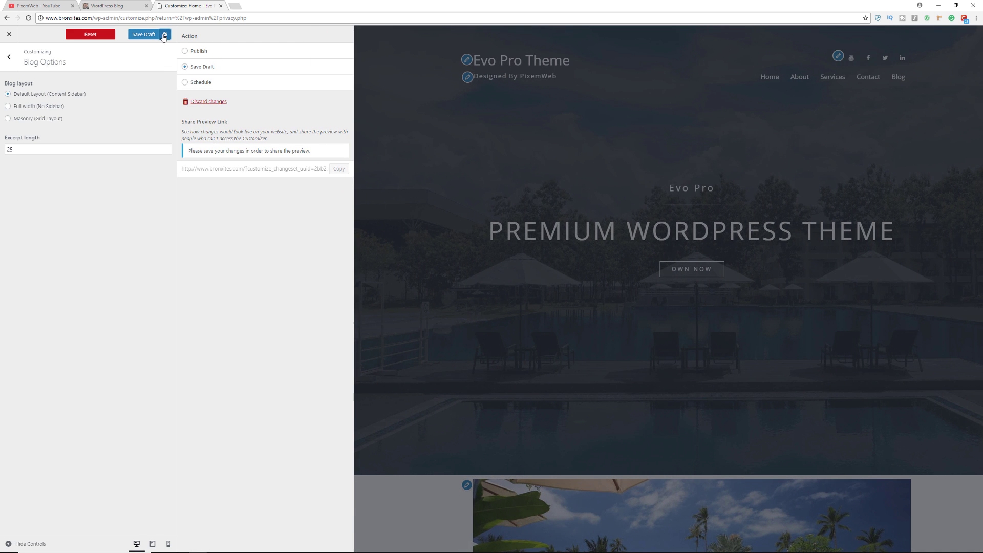
click(199, 83)
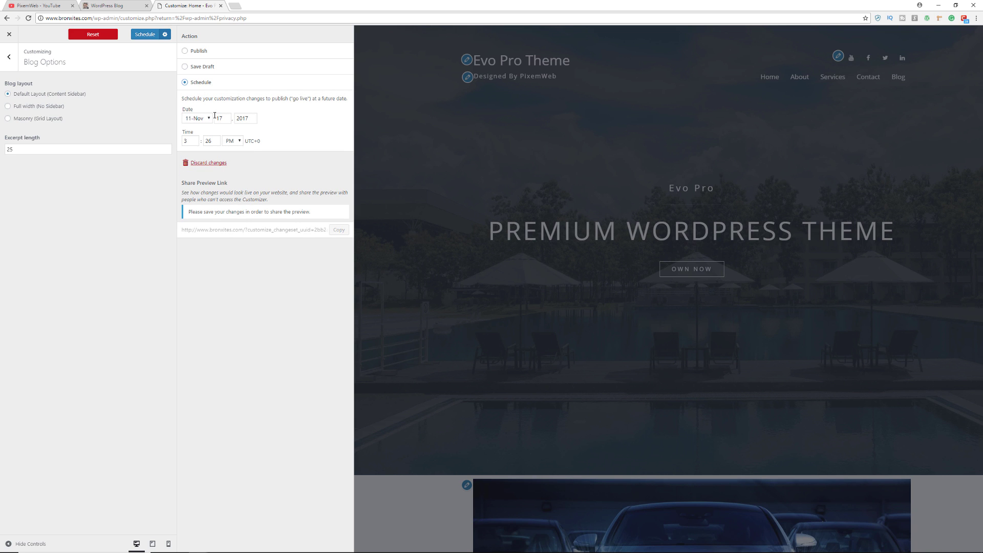
- Save the blog layout change as a draft and copy its share preview link
click(187, 71)
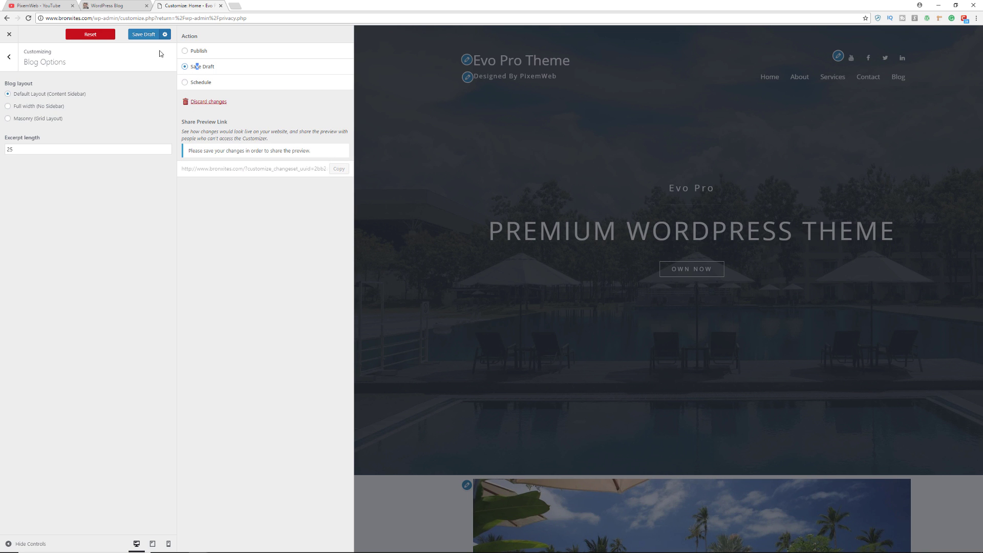
click(146, 34)
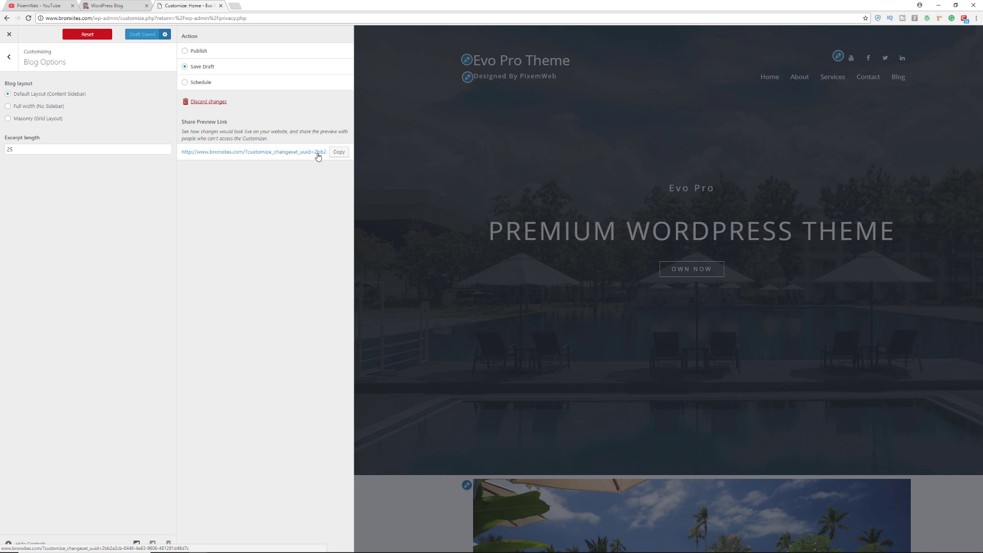
click(338, 152)
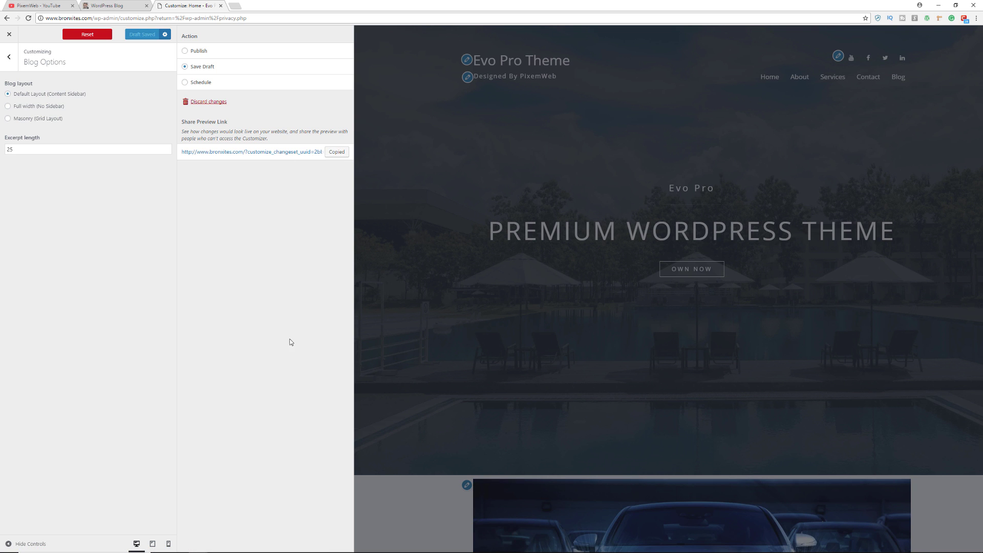
- Open the copied preview link in an incognito window and view the posts on its Blog page
mouse_move(202, 551)
key(ctrl+shift+n)
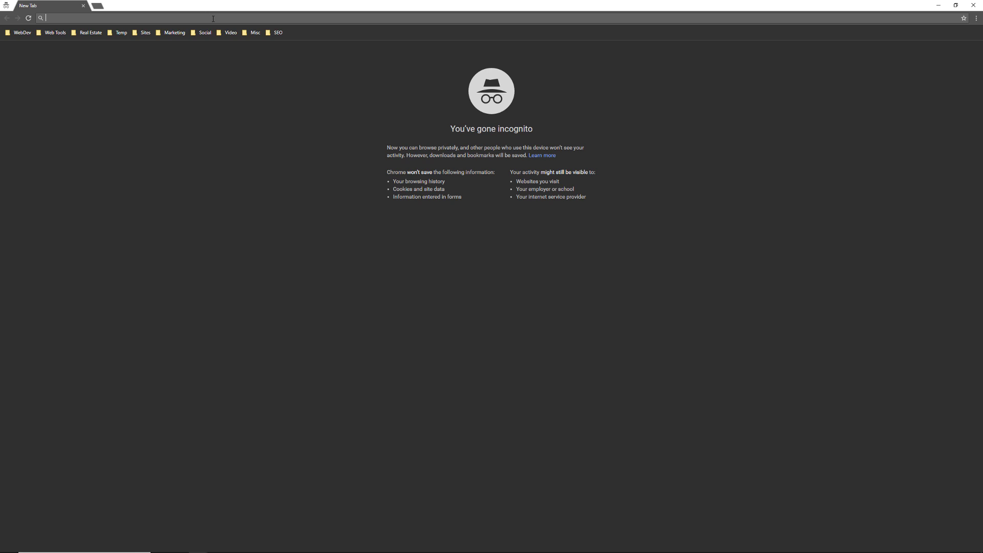
key(ctrl+v)
key(Return)
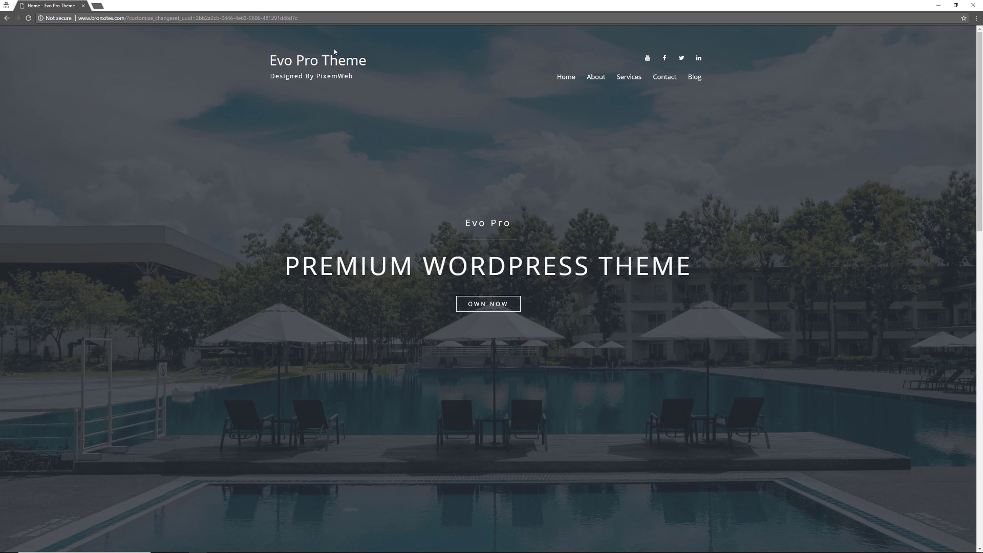
click(694, 77)
scroll(220, 134, down, 5)
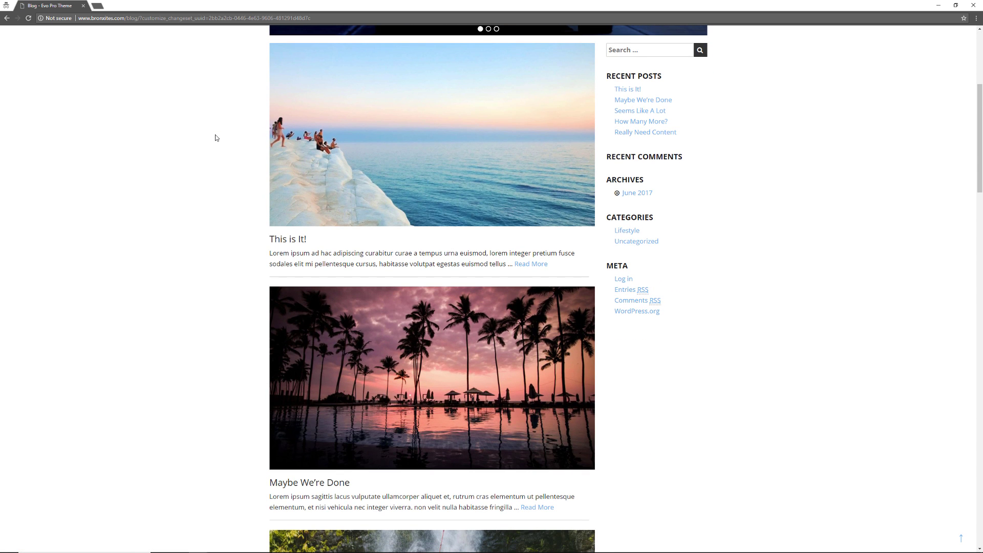
- Load the live site bronxites.com in a separate incognito tab and view its Blog page
click(97, 6)
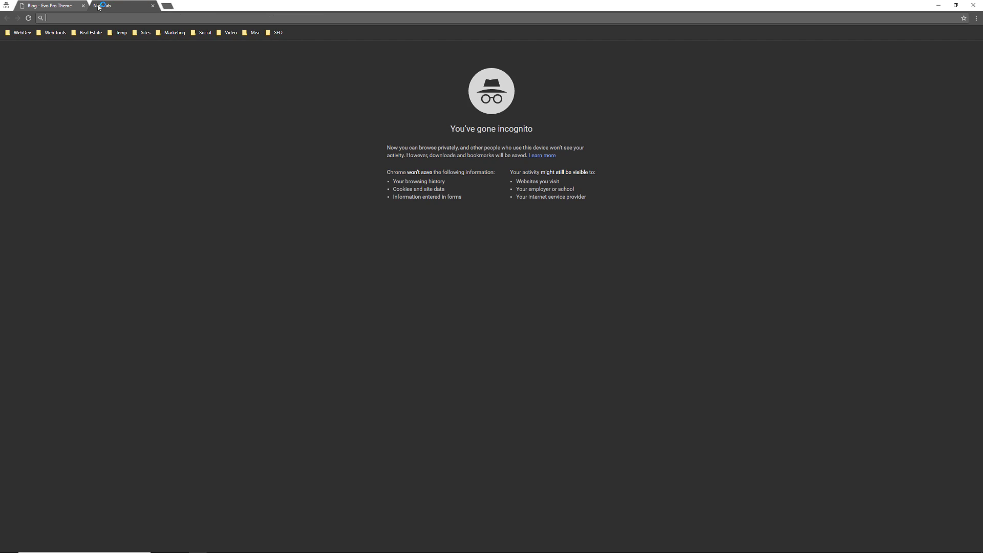
text(bron)
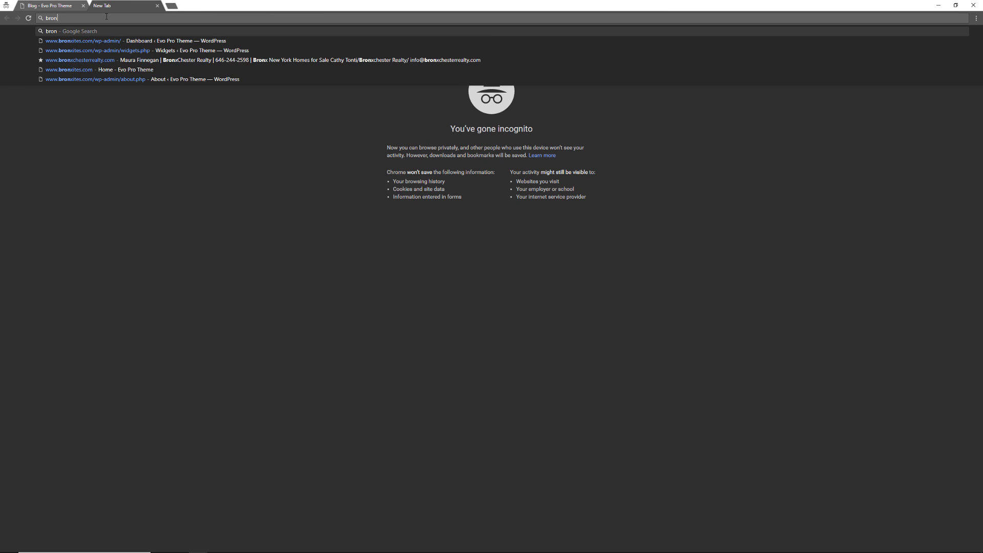
text(xites.com)
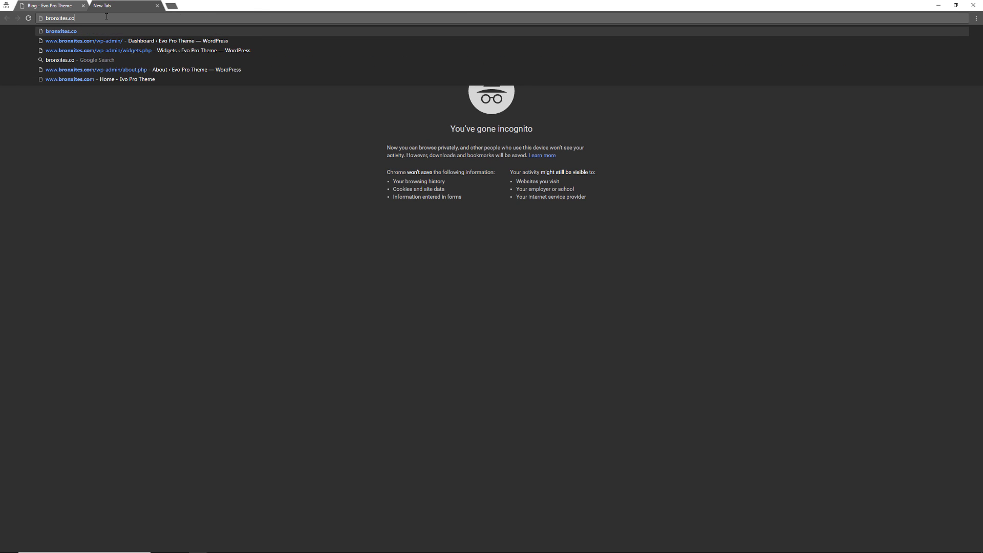
key(Return)
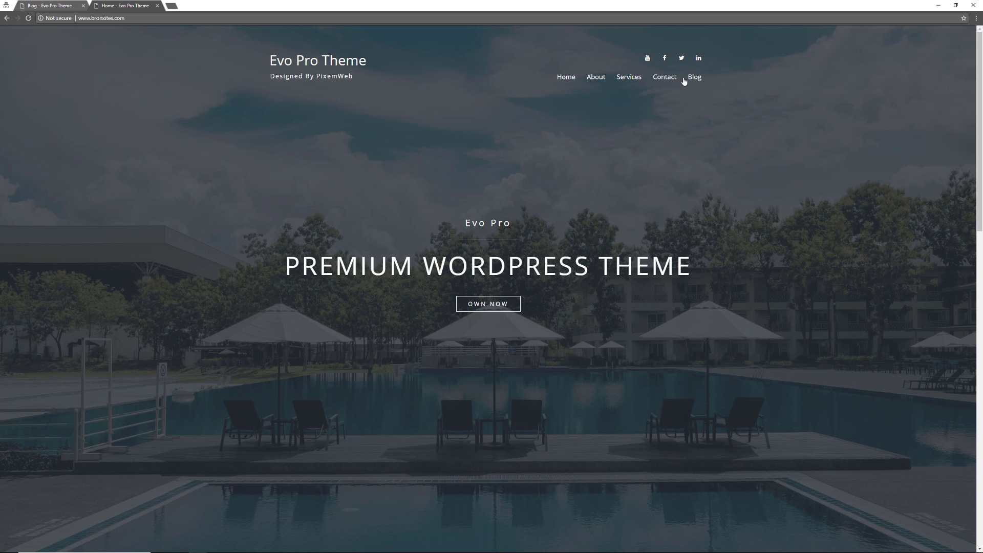
click(695, 77)
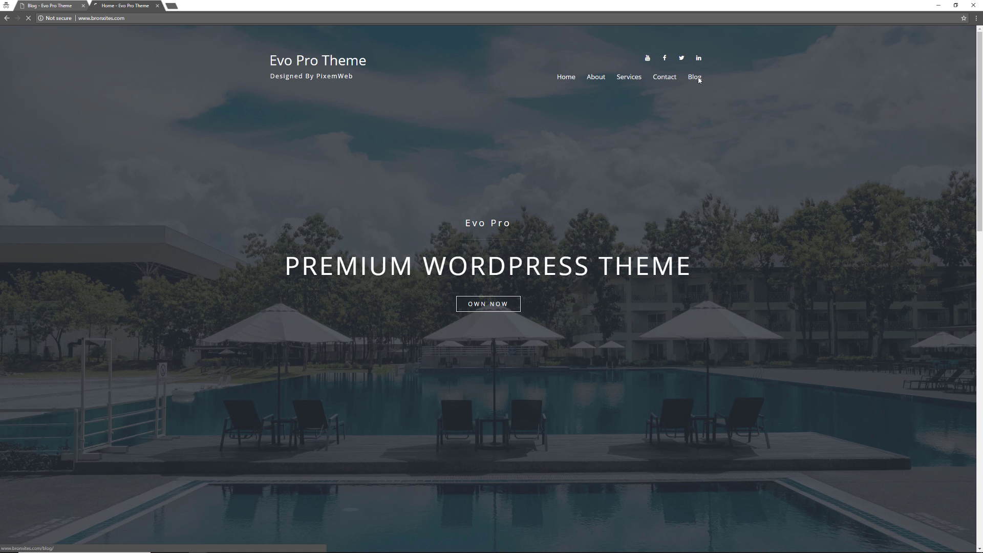
scroll(208, 221, down, 3)
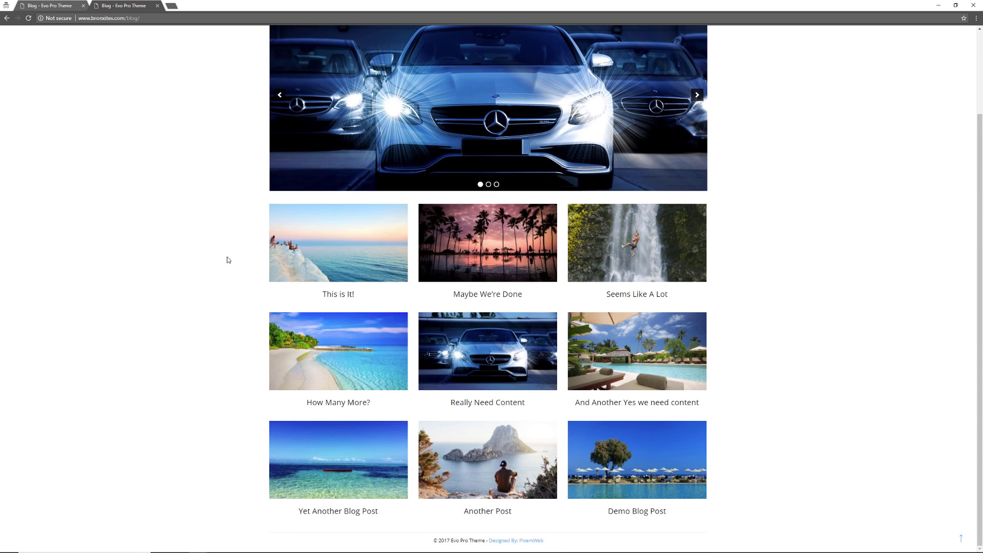
- Compare the blog layout of the draft preview with that of the live site
click(55, 6)
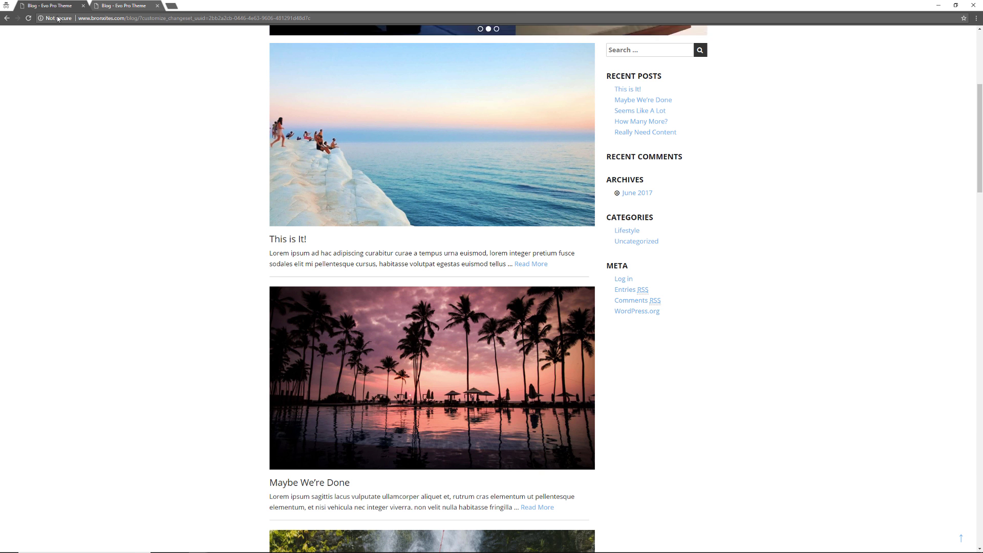
scroll(210, 215, up, 4)
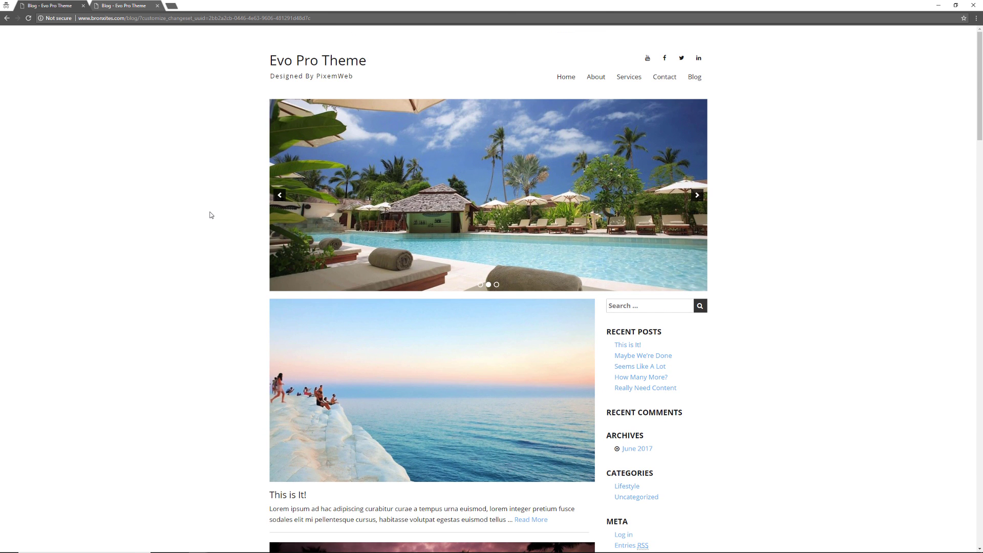
scroll(210, 215, down, 5)
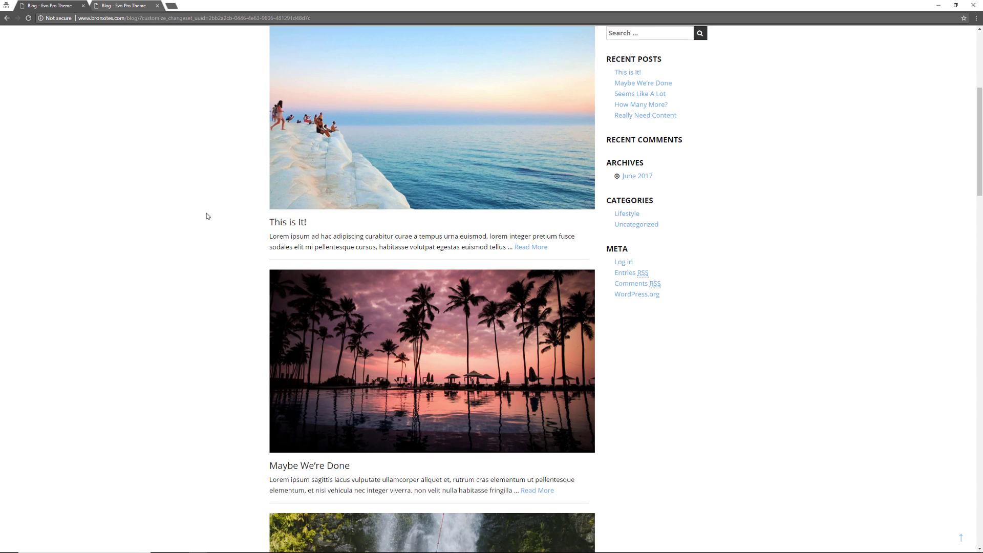
scroll(207, 214, down, 5)
scroll(207, 214, down, 4)
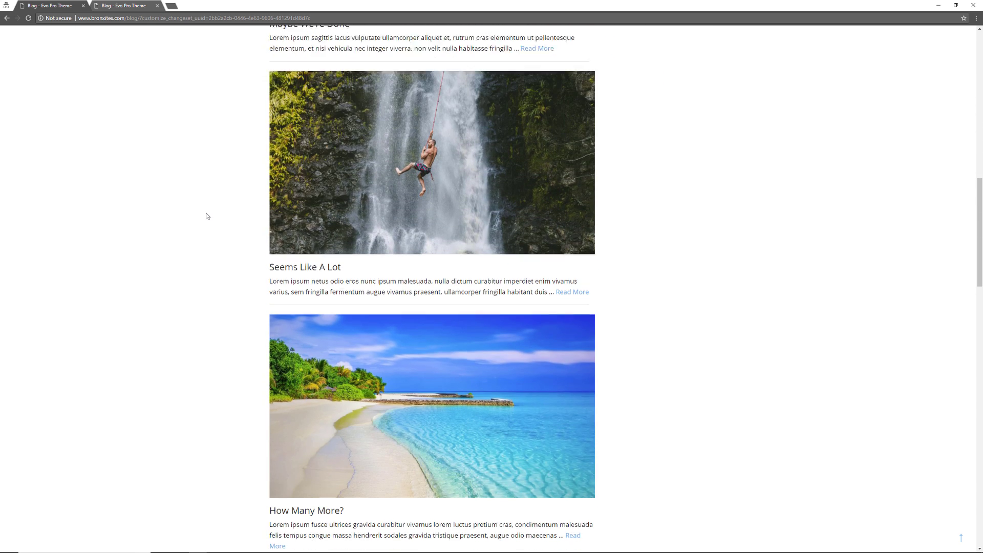
scroll(206, 215, down, 6)
scroll(198, 217, up, 11)
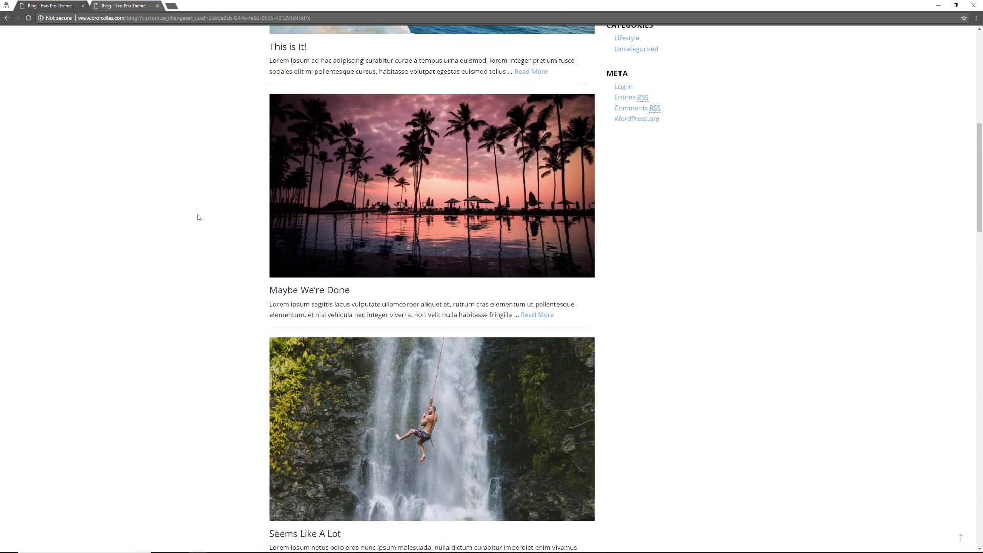
scroll(197, 216, up, 7)
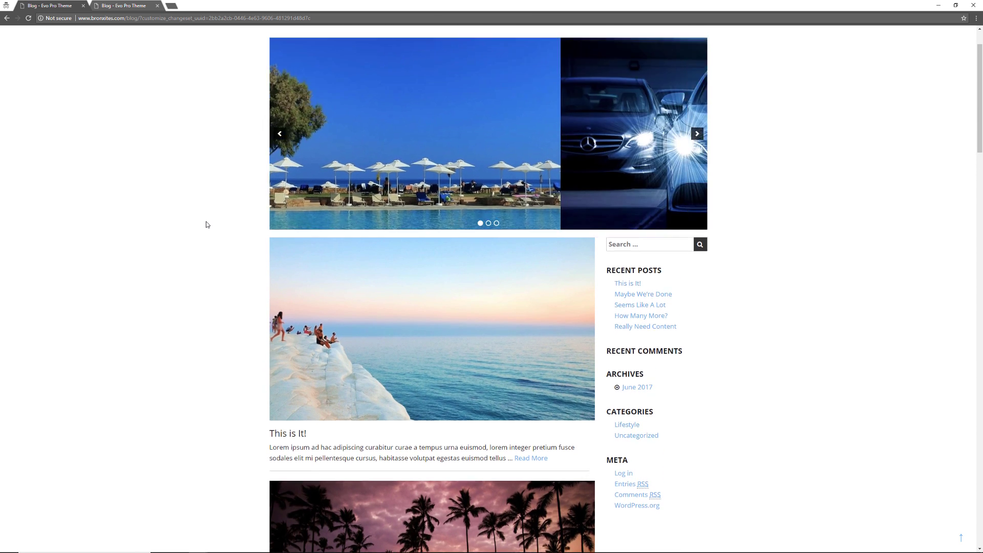
scroll(206, 224, up, 2)
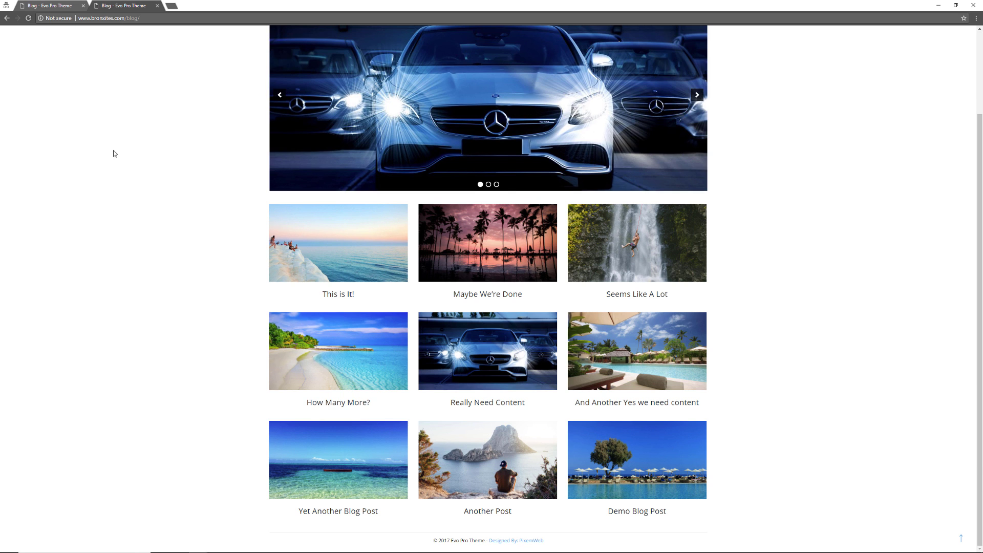
scroll(189, 241, up, 2)
scroll(193, 296, down, 2)
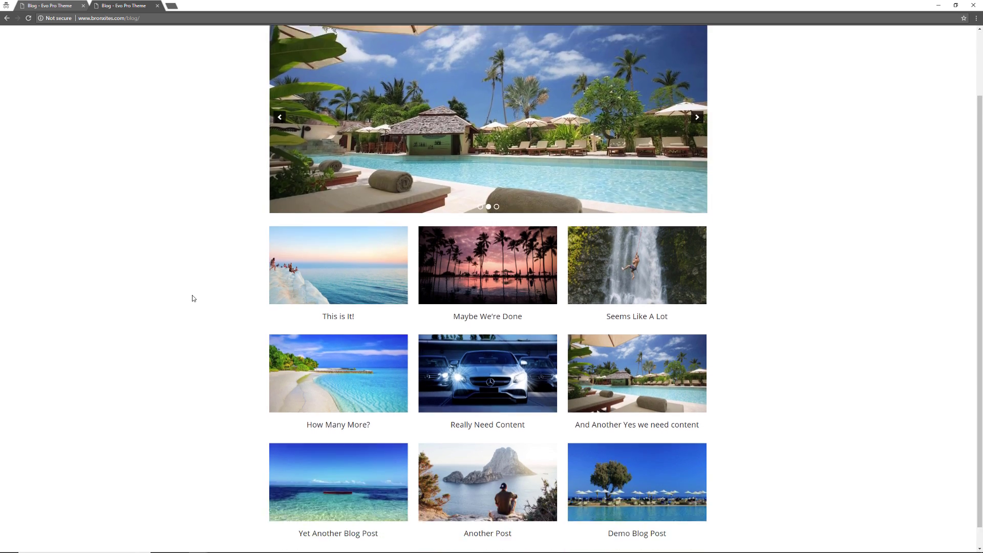
scroll(193, 296, up, 2)
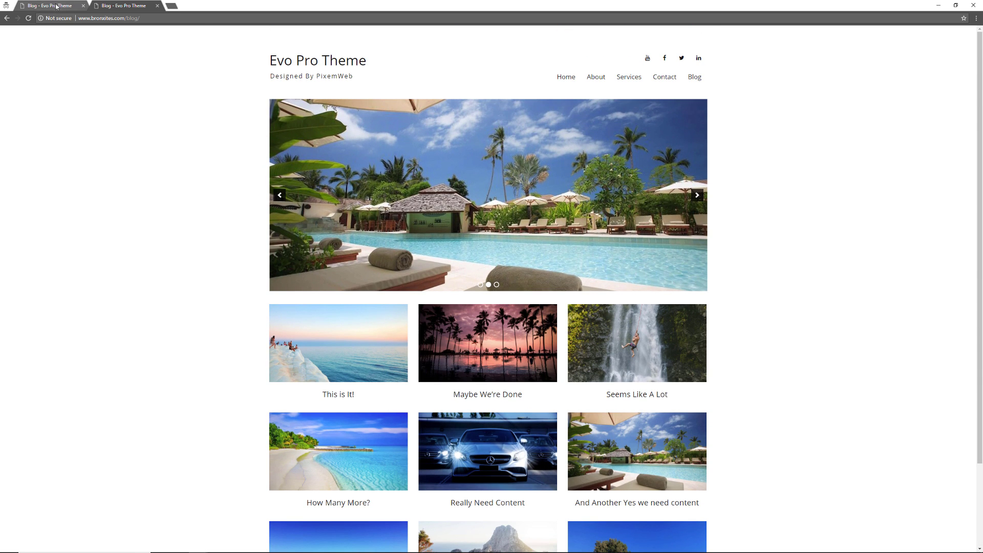
click(56, 6)
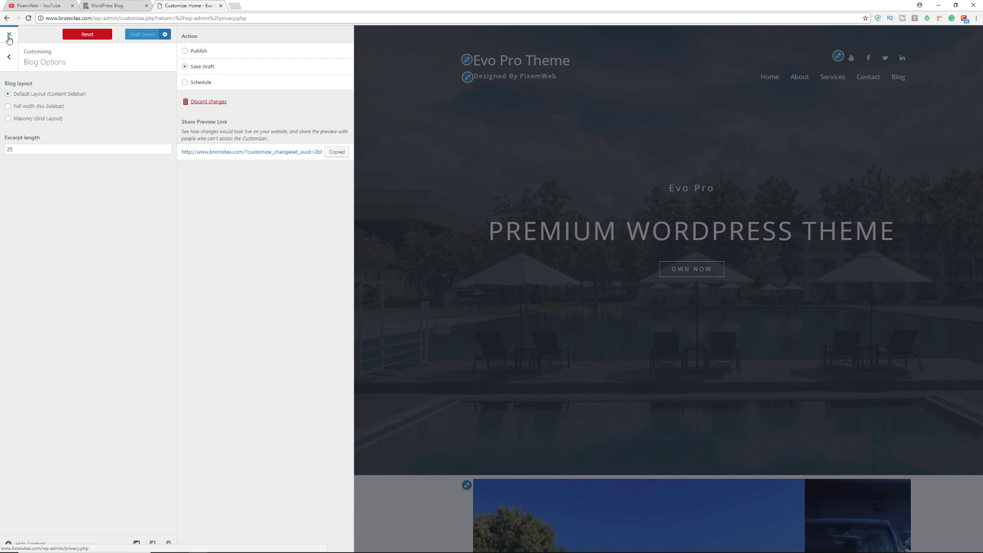
- Close the Customizer and open the Widgets management page
click(9, 37)
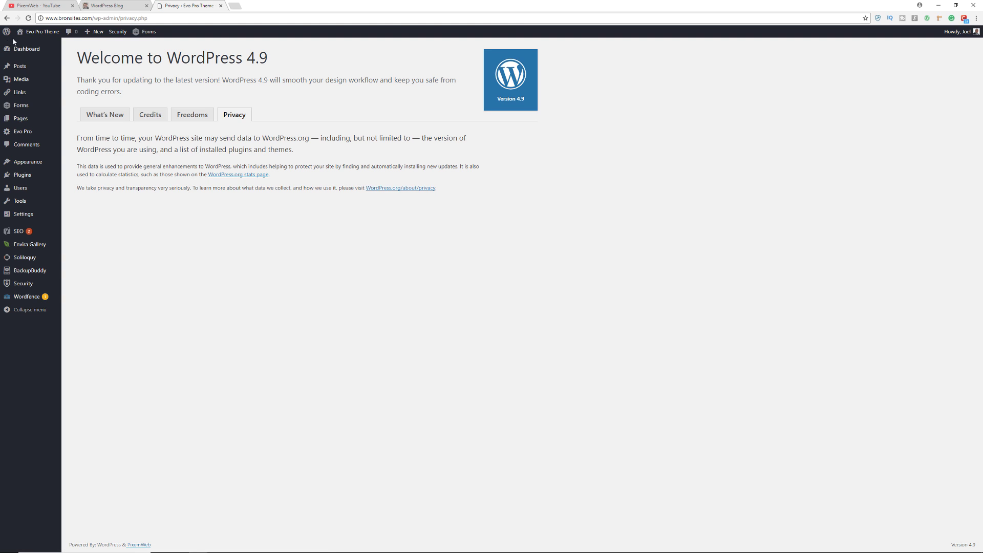
mouse_move(43, 165)
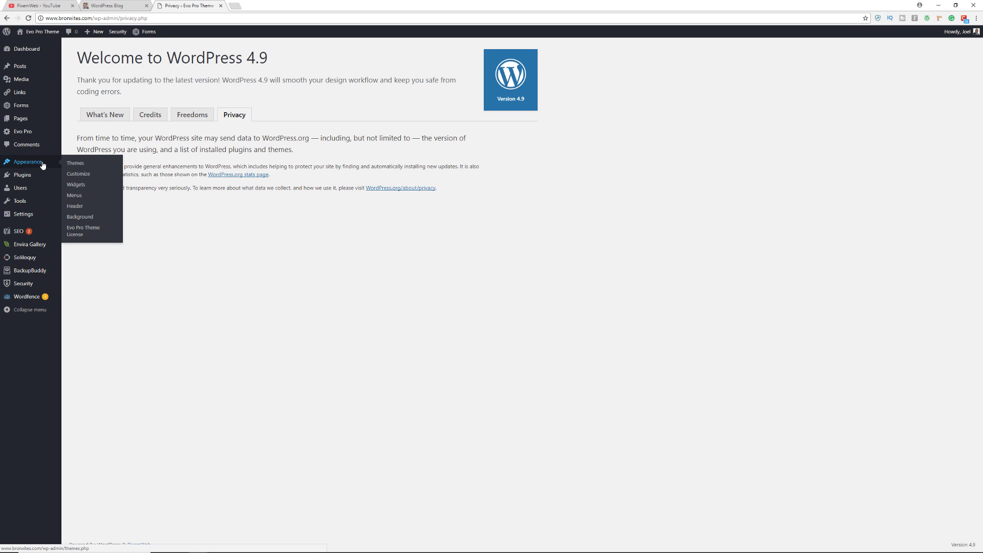
click(82, 188)
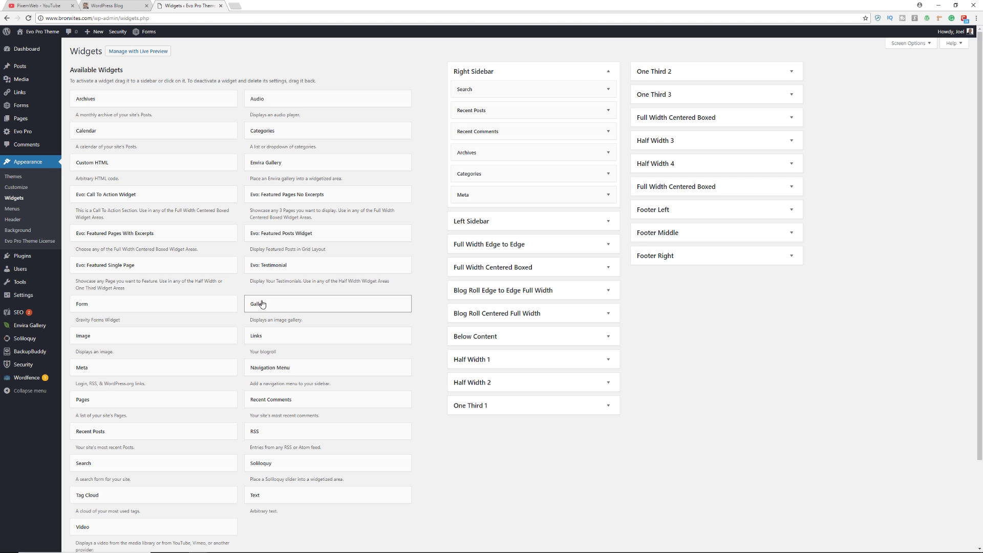
- Add a Gallery widget to the Full Width Centered Boxed area
click(261, 304)
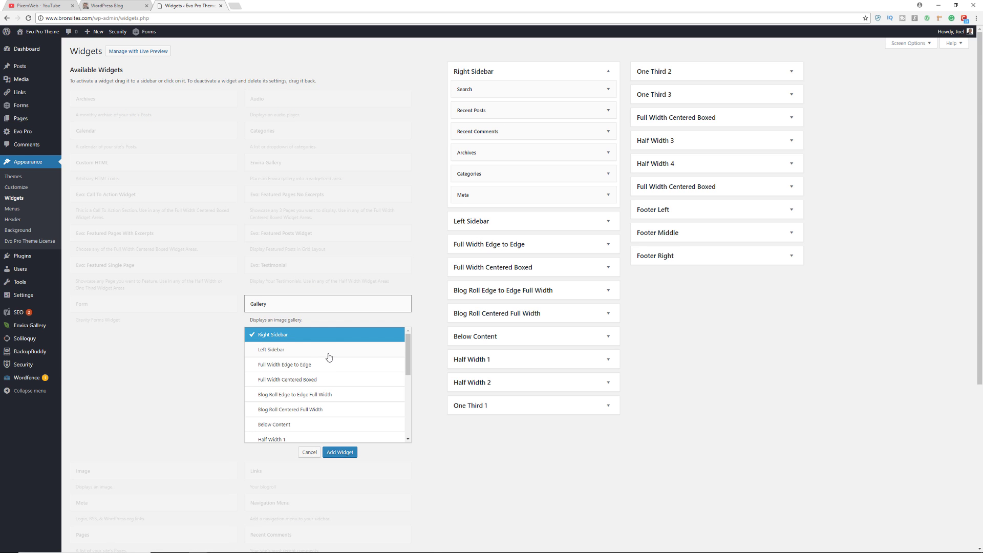
click(299, 383)
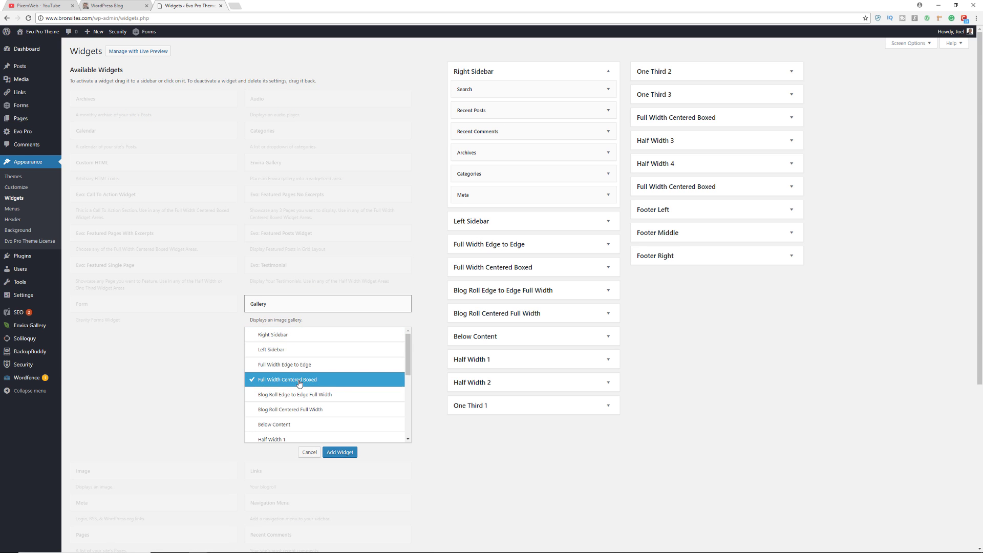
click(333, 452)
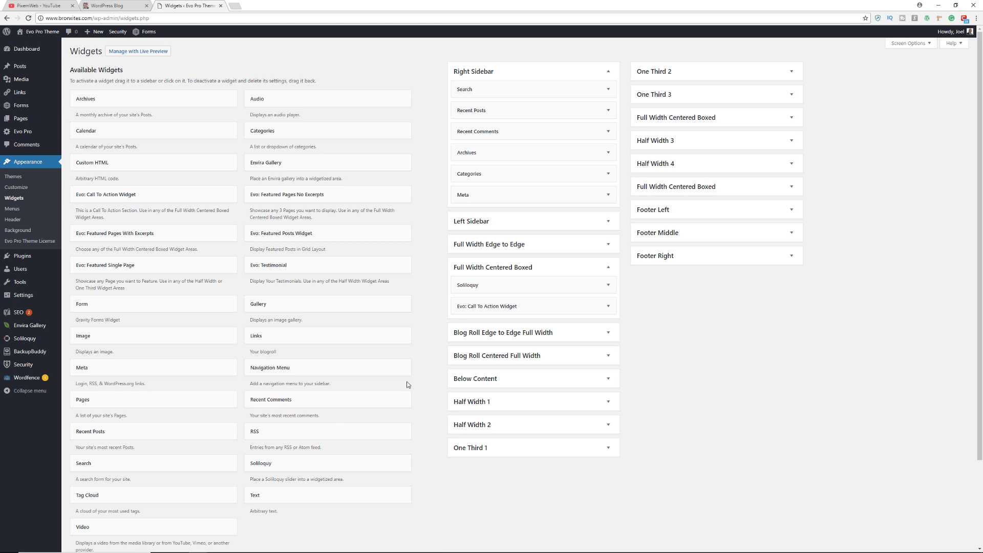
click(275, 500)
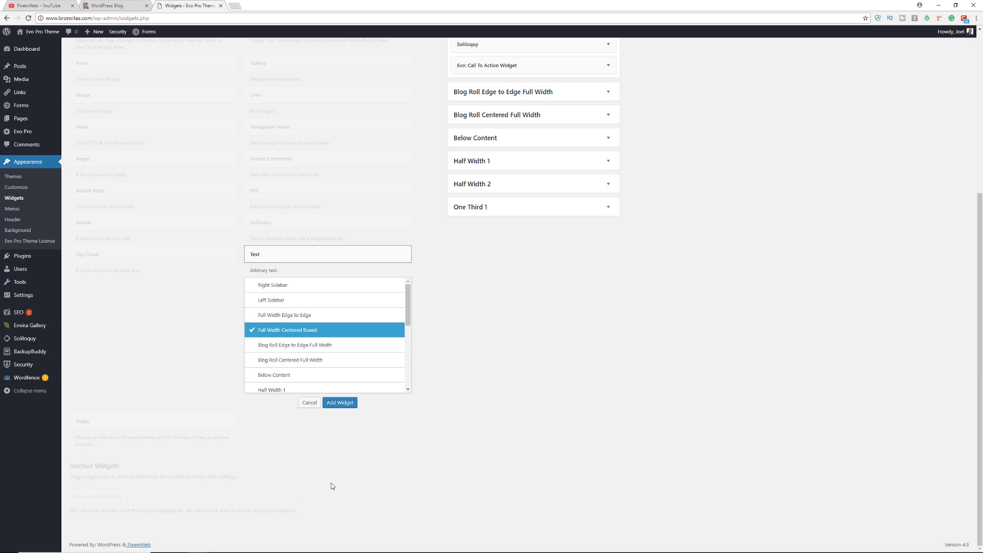
click(341, 402)
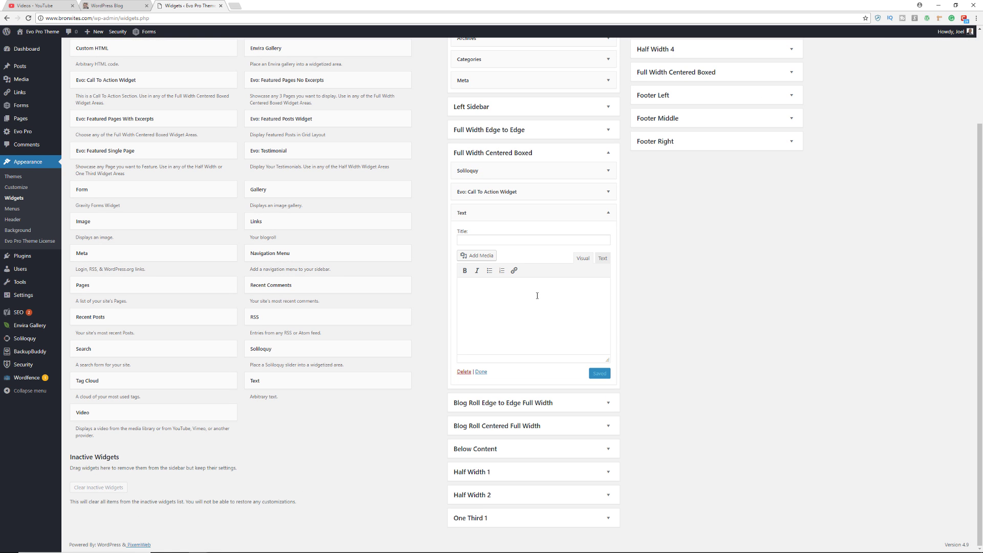
click(533, 296)
text(https://youtu.be/pEJ2IzYOx5c)
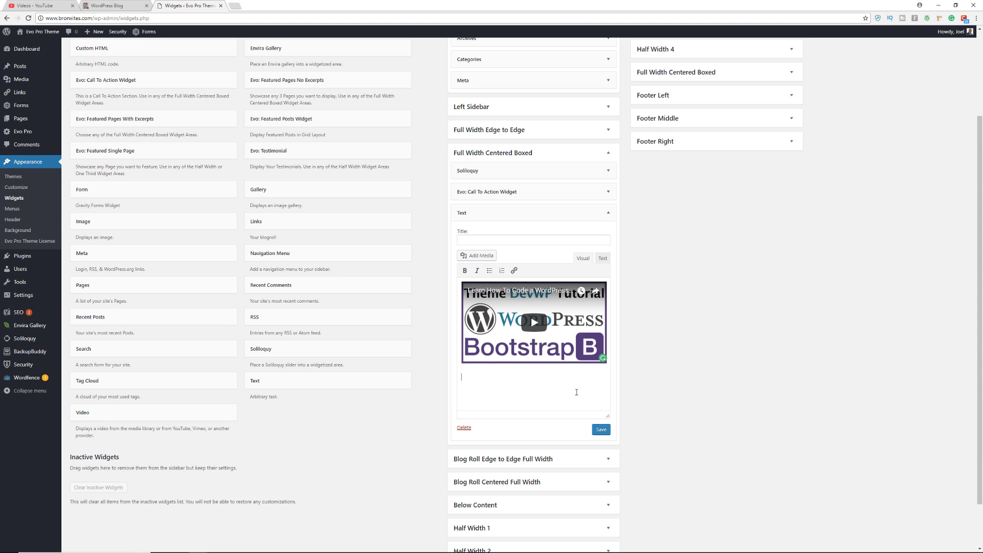
- View the media options available for the Text widget and return without inserting anything
click(486, 257)
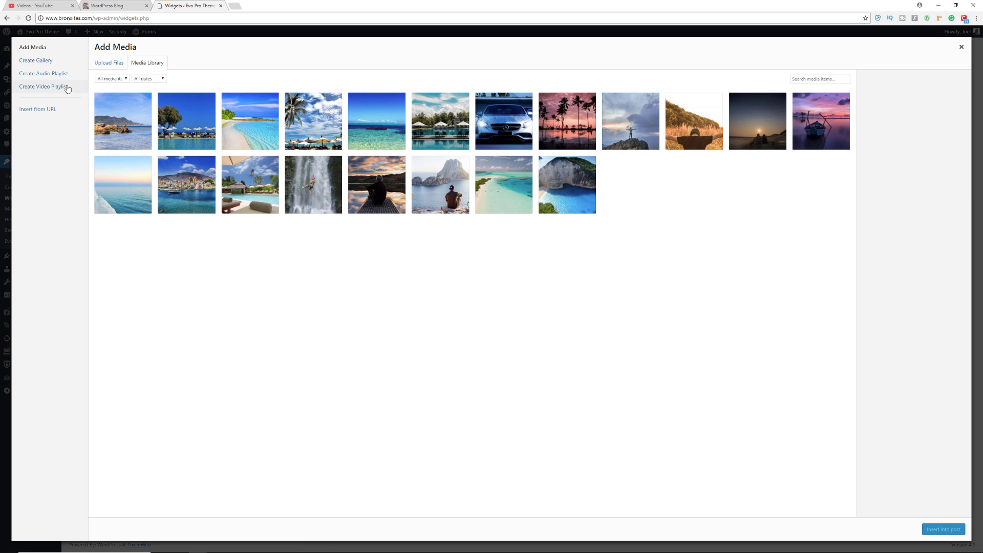
click(961, 47)
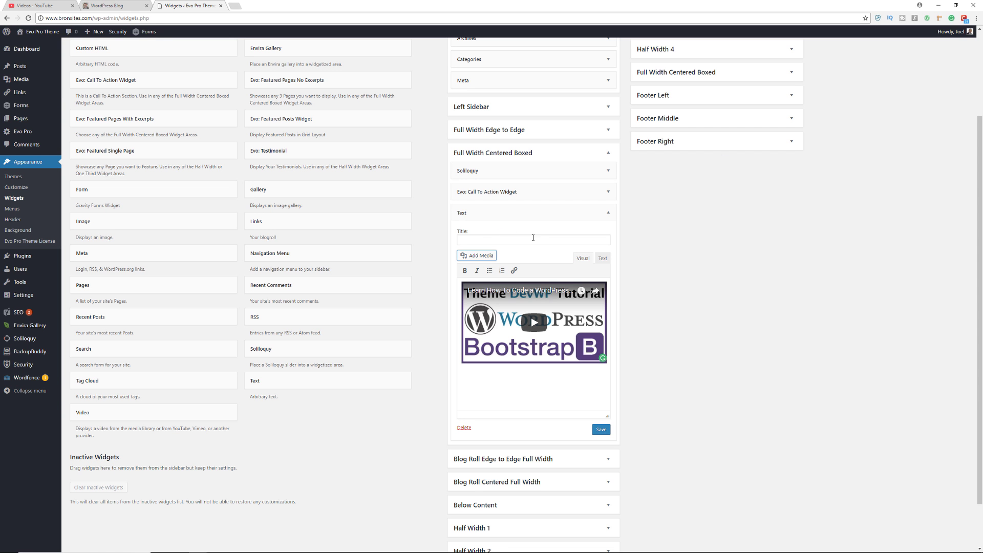
- Delete the Text widget containing the video and add a new Text widget to the Full Width Centered Boxed area
click(464, 428)
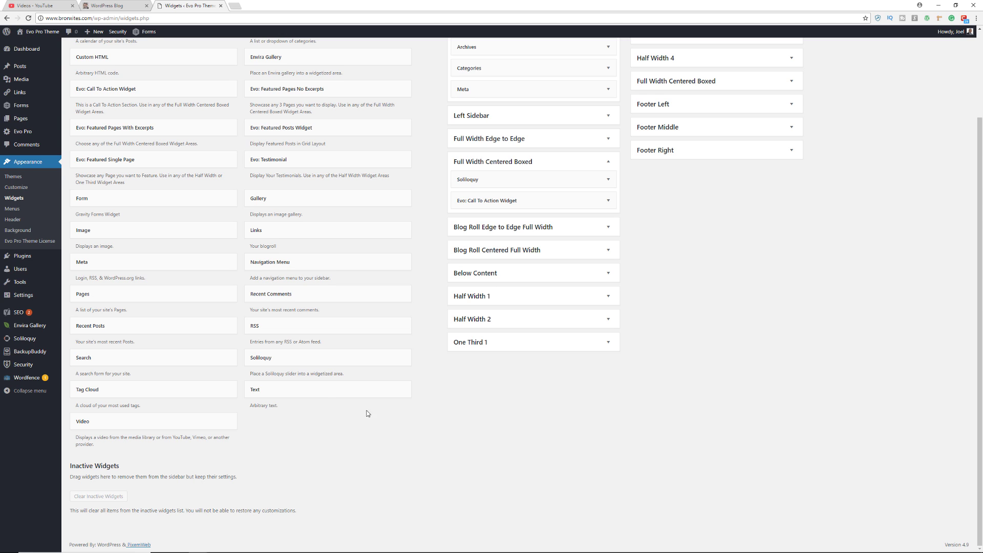
click(316, 393)
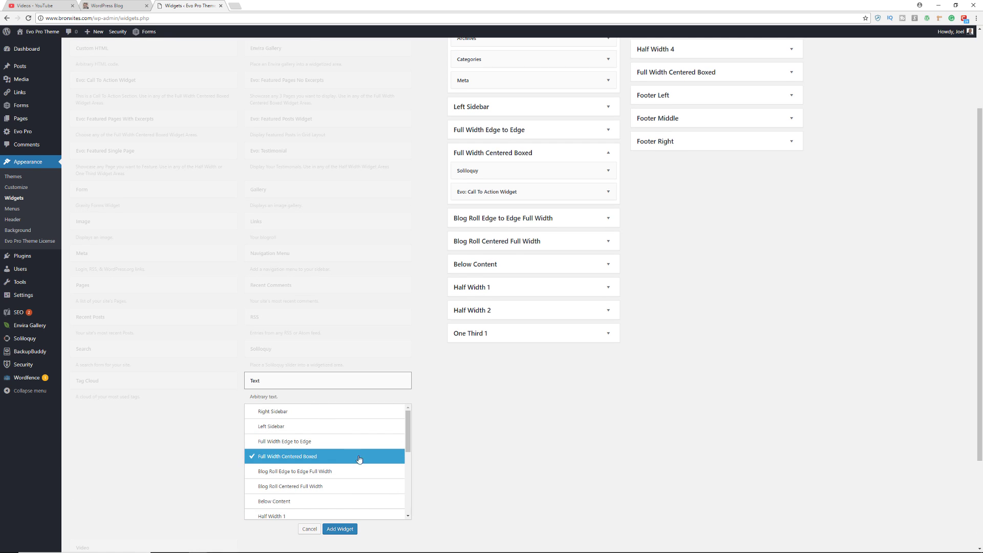
click(340, 528)
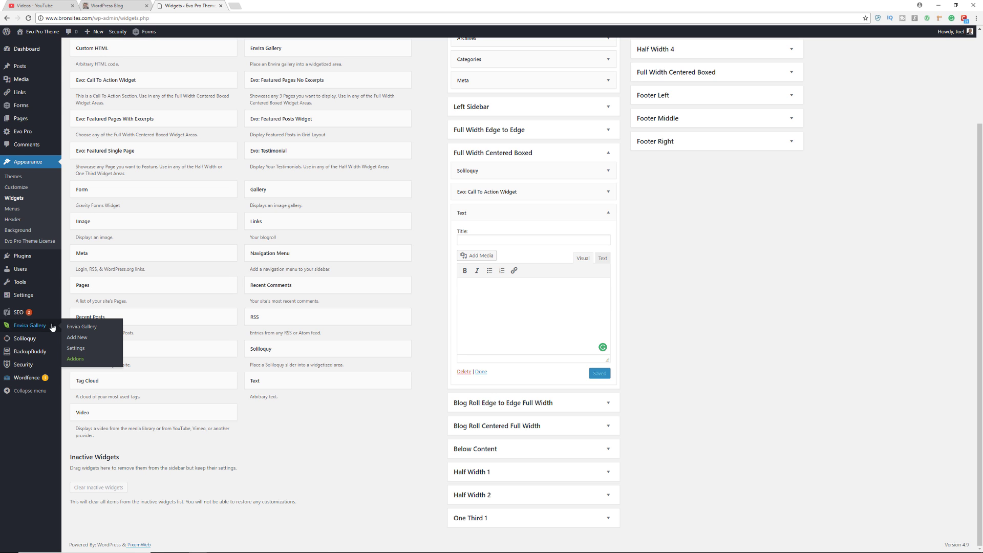
- Open the Envira Galleries list in a new tab and copy the Main Gallery shortcode
right_click(75, 329)
click(102, 330)
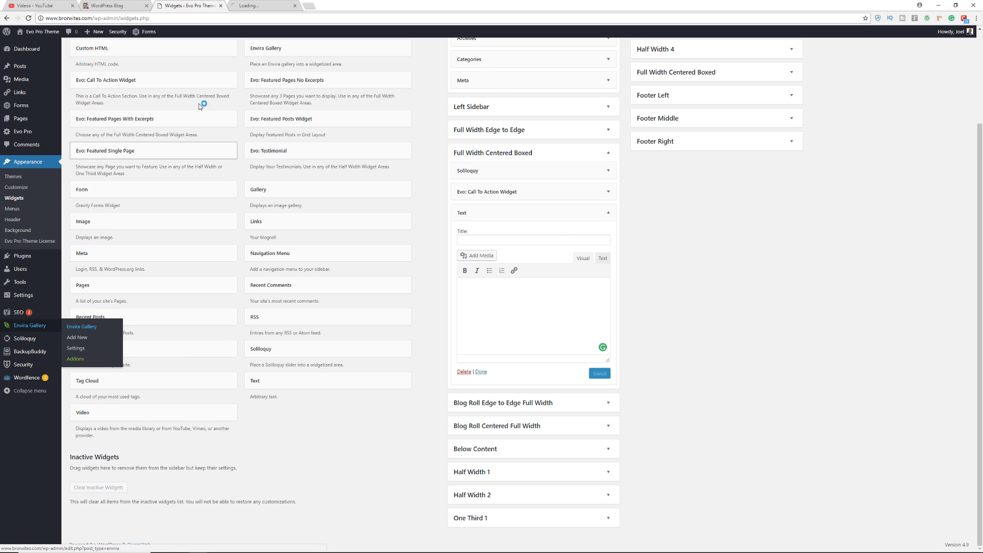
click(257, 8)
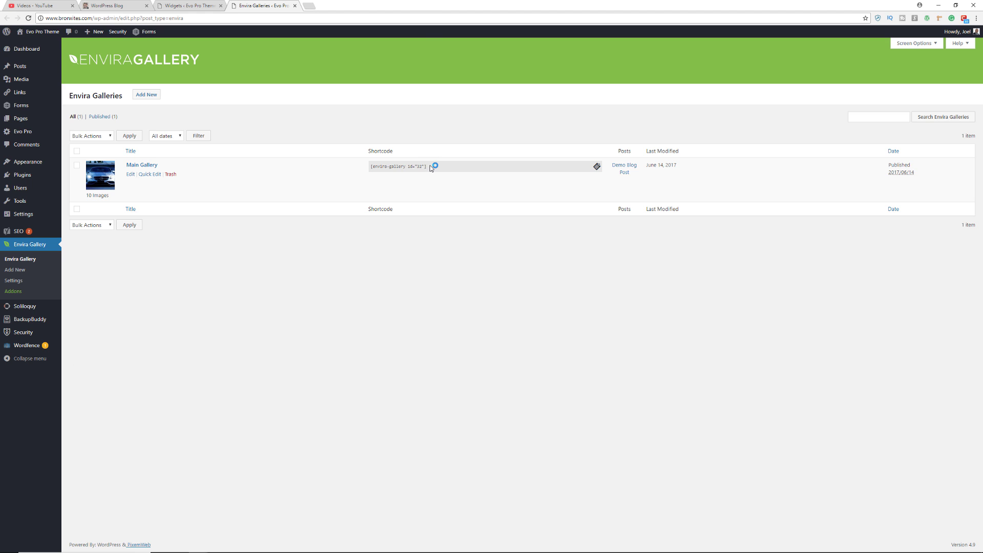
drag(429, 165, 372, 165)
key(ctrl+c)
- Back on the Widgets page, paste the gallery shortcode into the Text widget's content and delete the widget
click(169, 5)
click(497, 299)
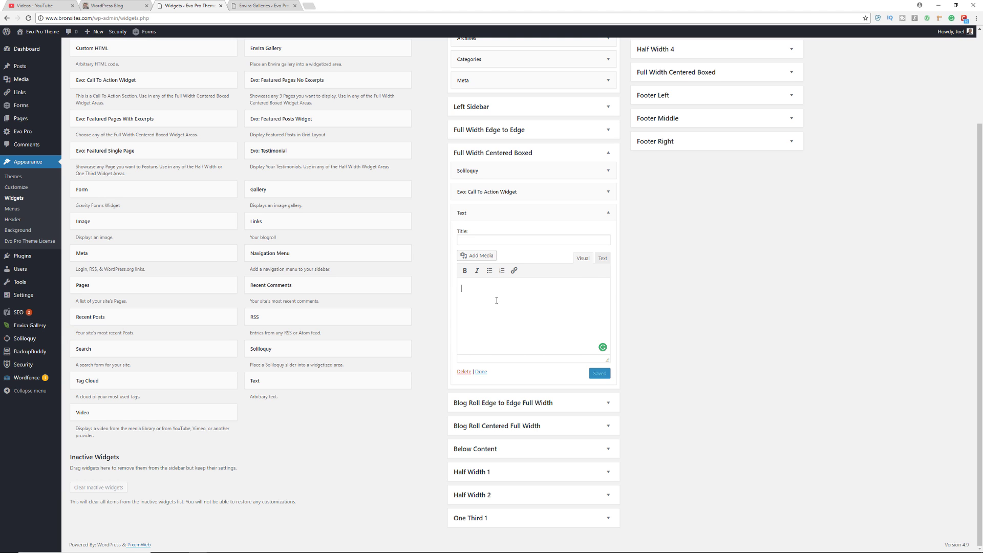
key(ctrl+v)
click(467, 374)
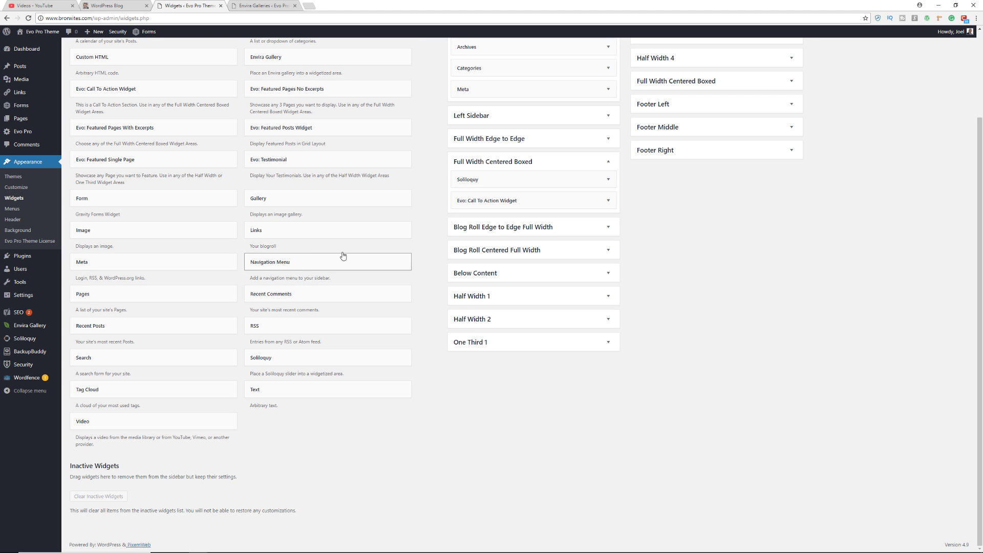
- Write a body rule with color:#333; in the Customizer's Additional CSS and close the Customizer without saving
click(20, 190)
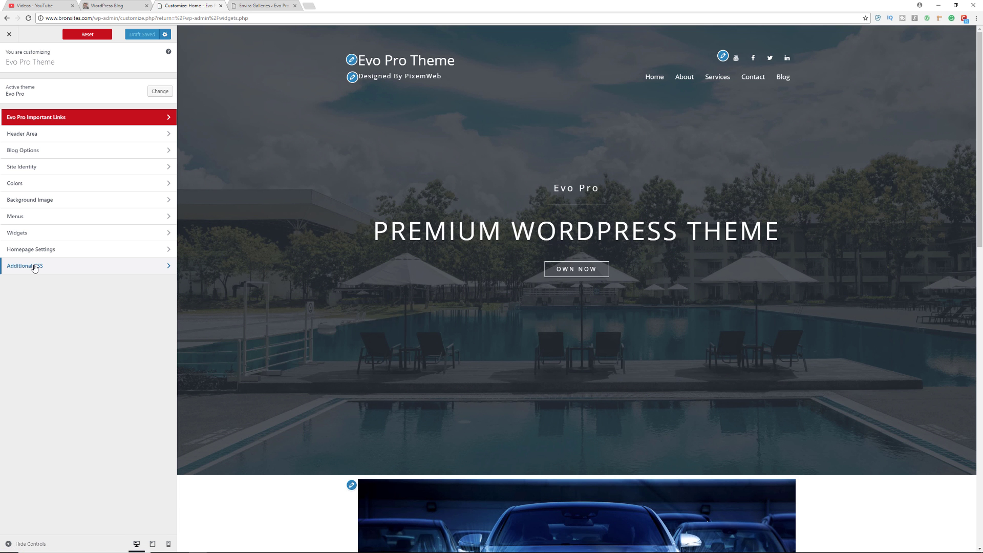
click(35, 266)
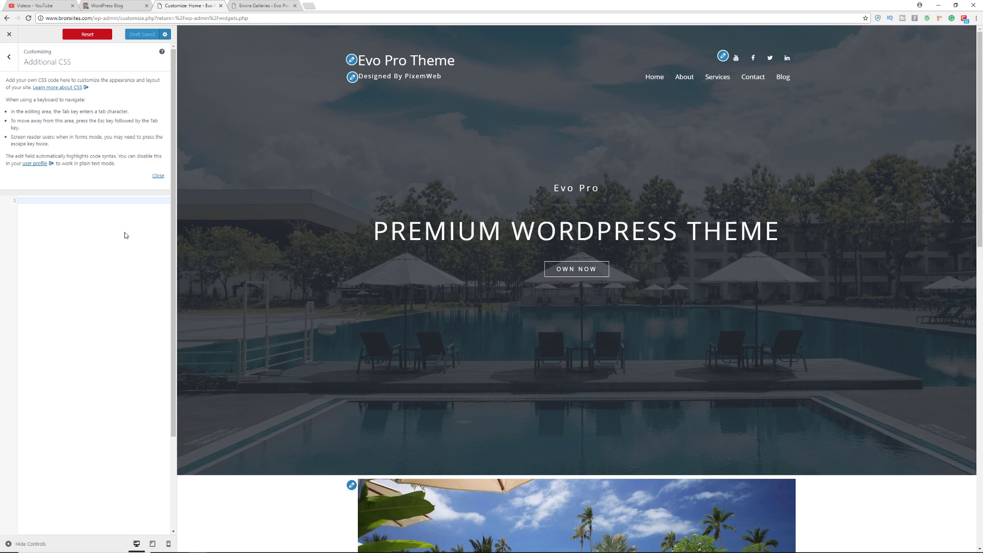
text(body)
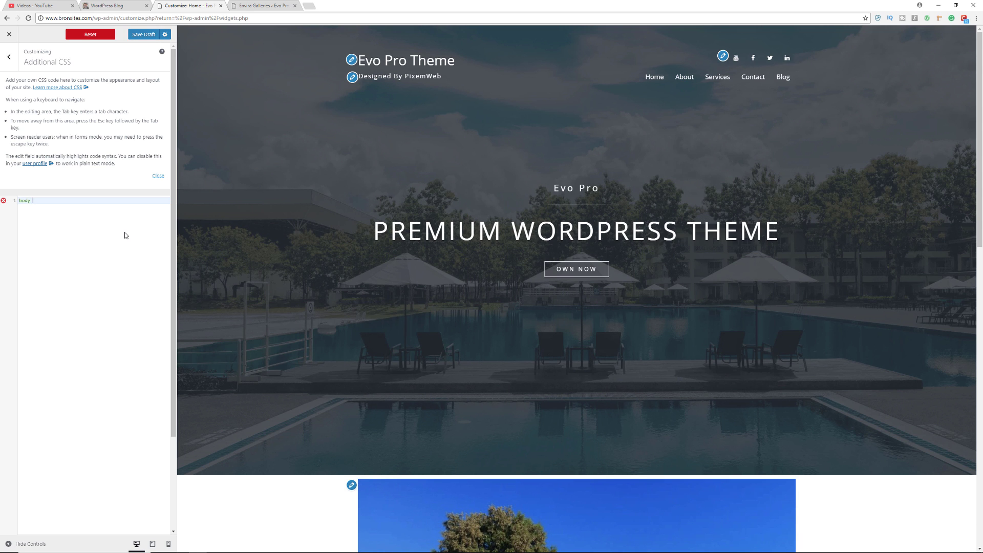
mouse_move(4, 201)
text({)
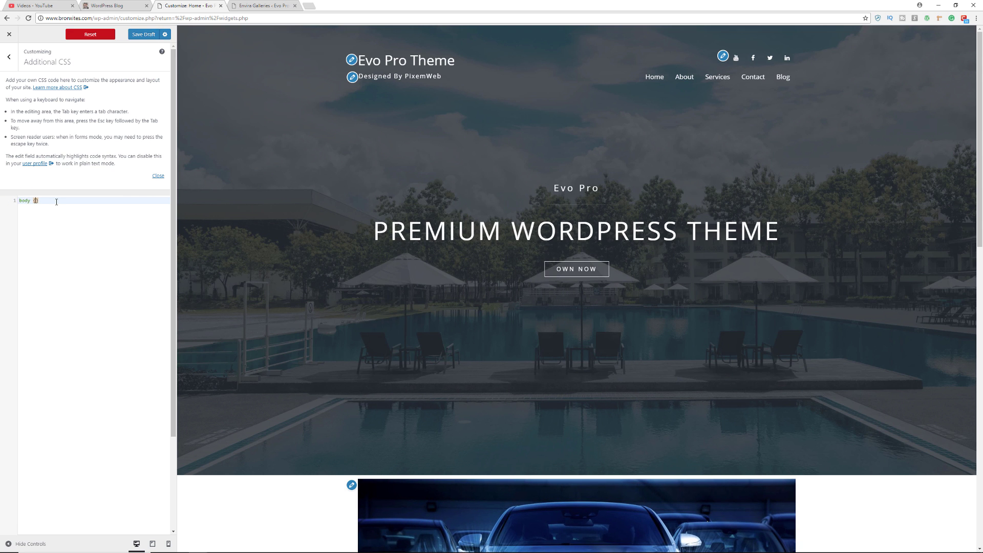
key(Return)
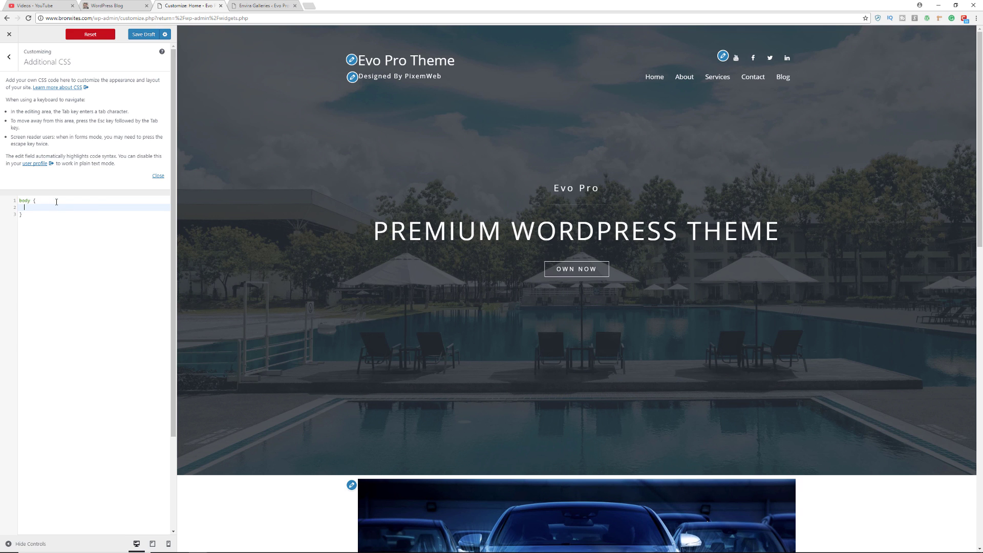
text(color)
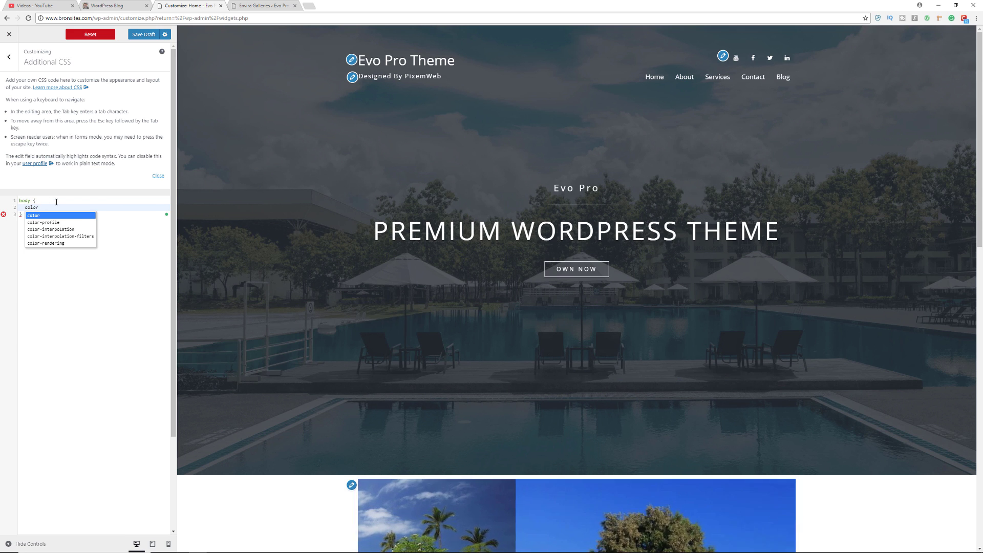
text(:)
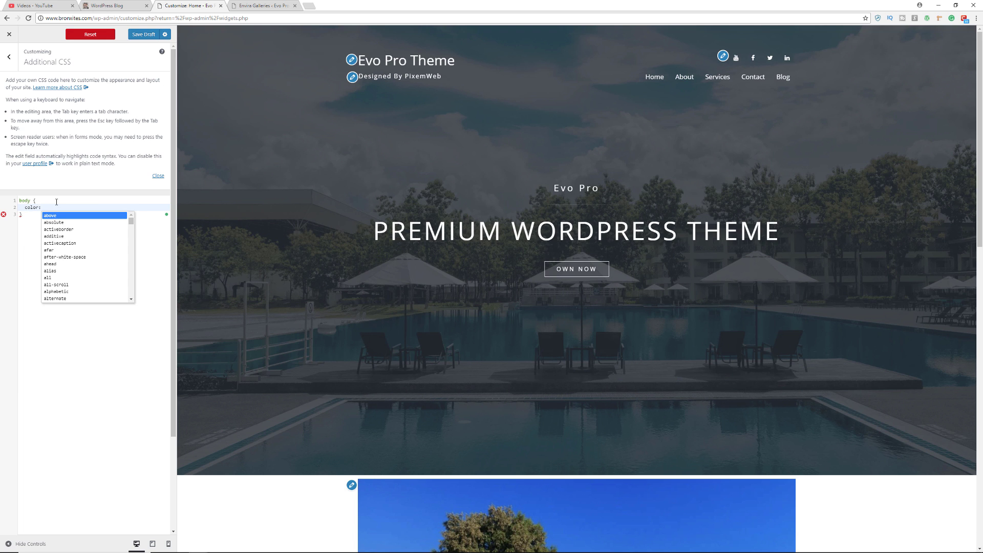
text(;)
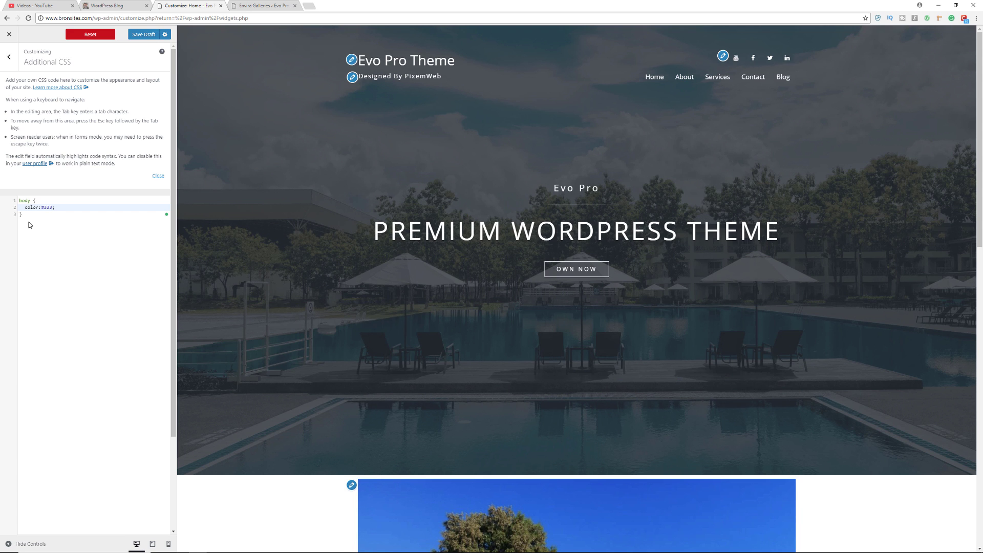
click(9, 35)
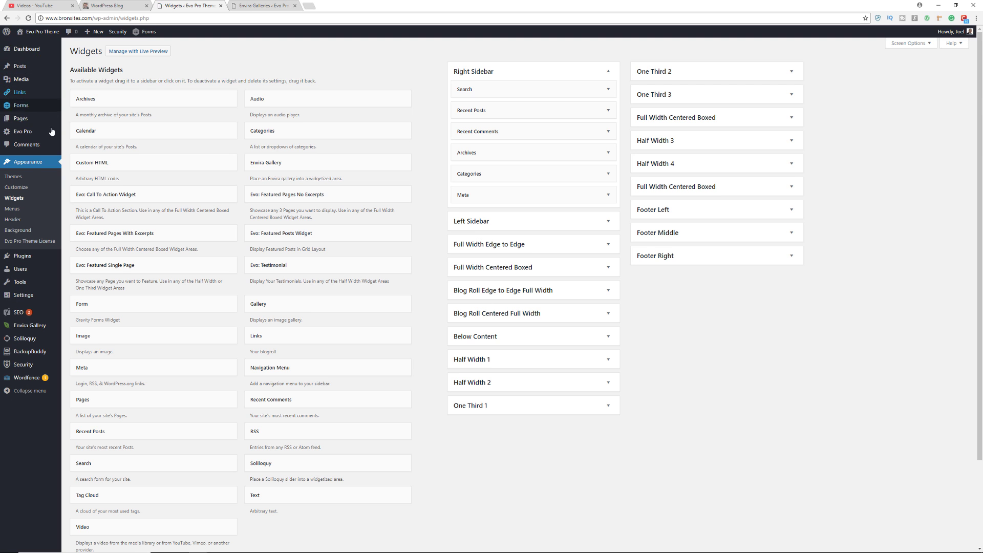
- On the localhost EVO Pro site, open the plugin editor to view its direct-editing warning and go back to the dashboard
mouse_move(25, 262)
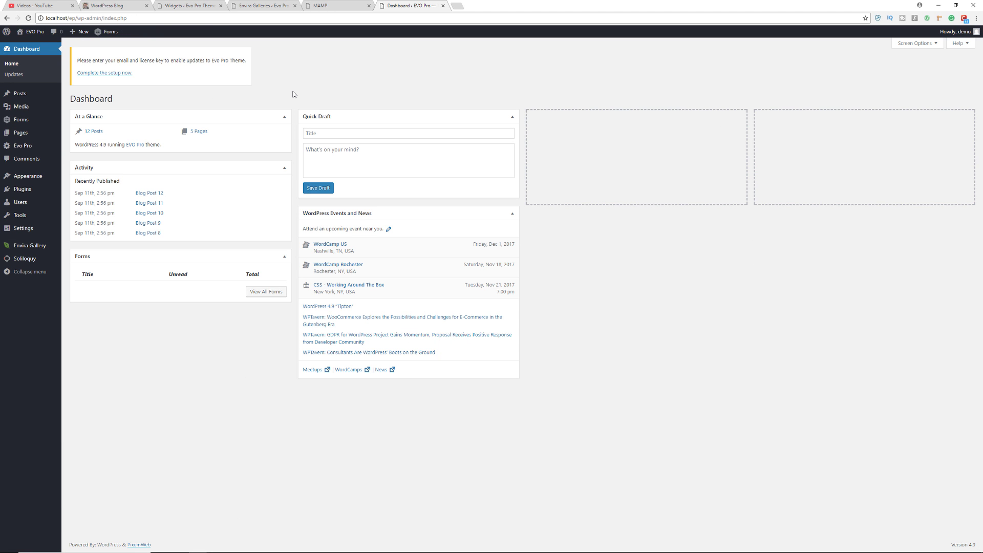
mouse_move(39, 179)
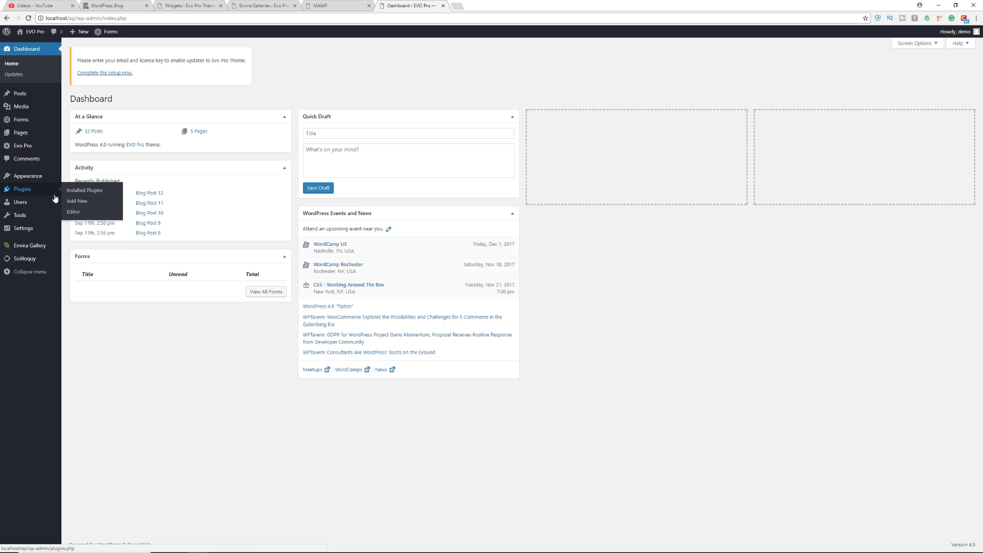
click(77, 216)
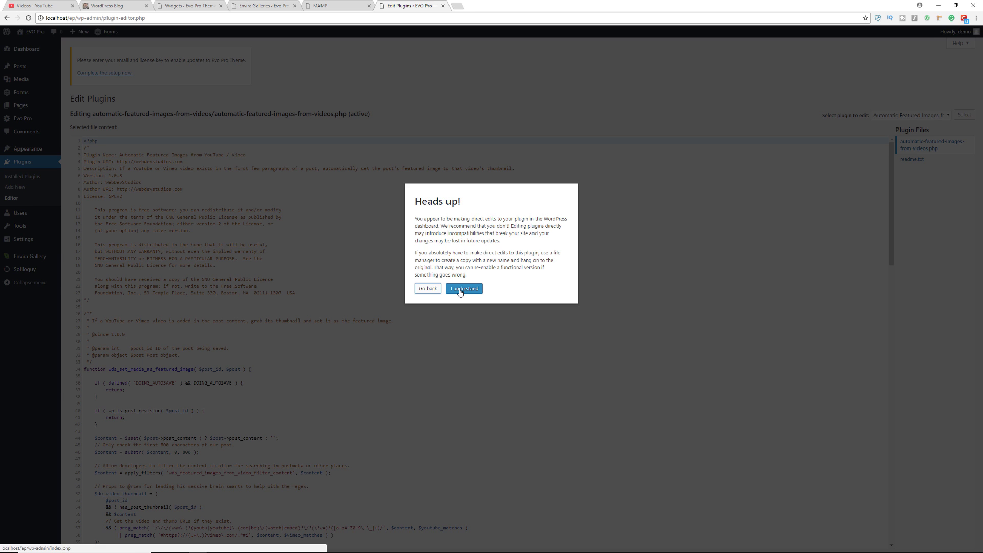
click(427, 289)
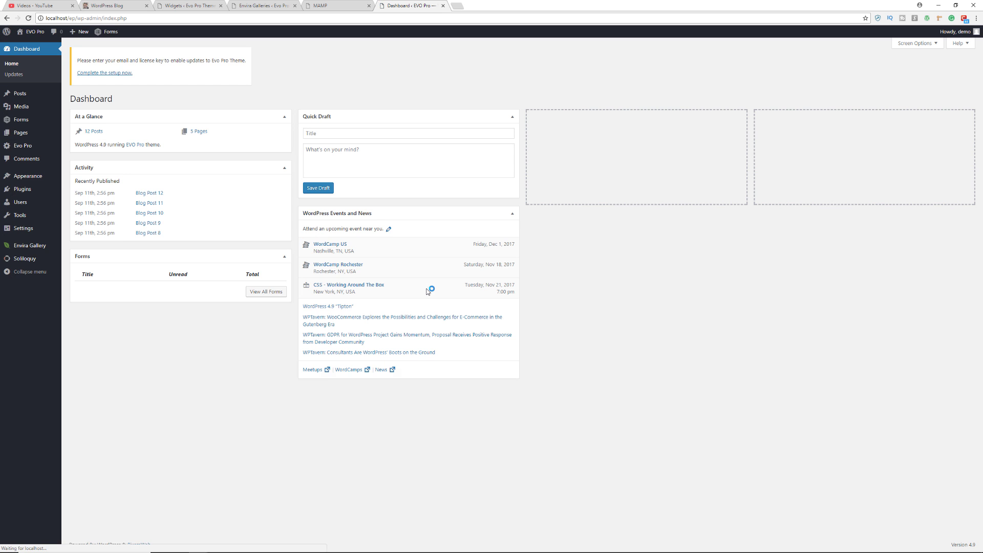
mouse_move(32, 177)
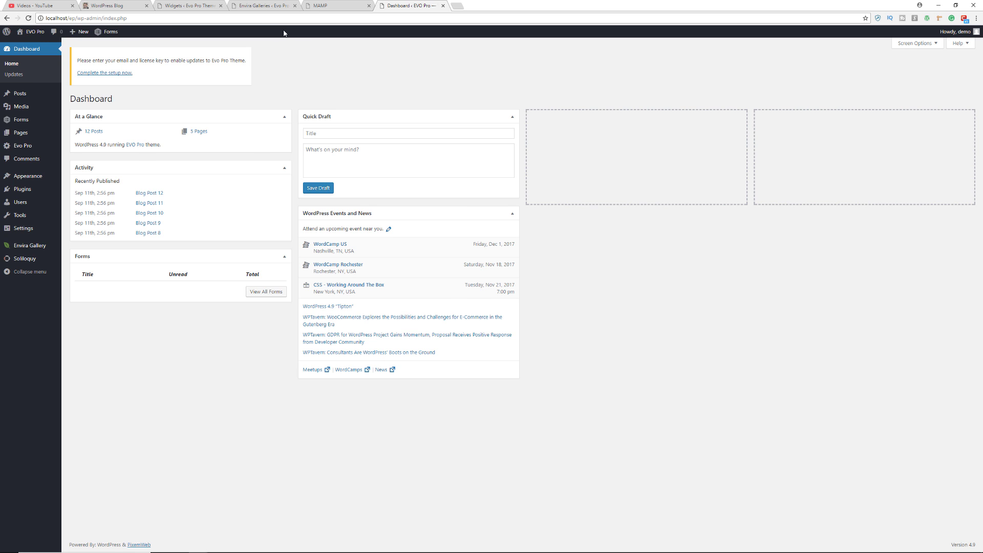
- Return to the Evo Pro Theme site and view the Wordfence Scan page and the BackupBuddy backup profiles
click(195, 5)
mouse_move(25, 381)
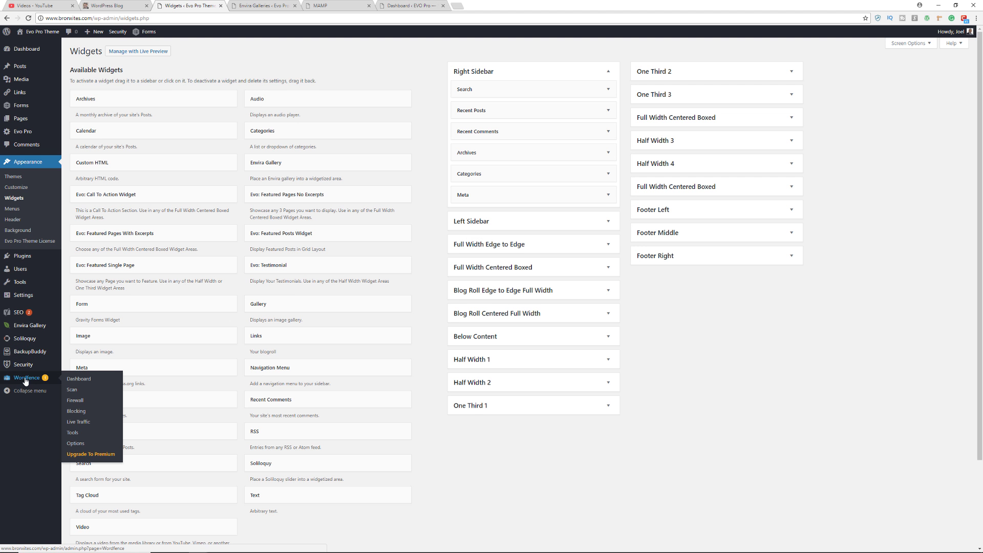
click(71, 389)
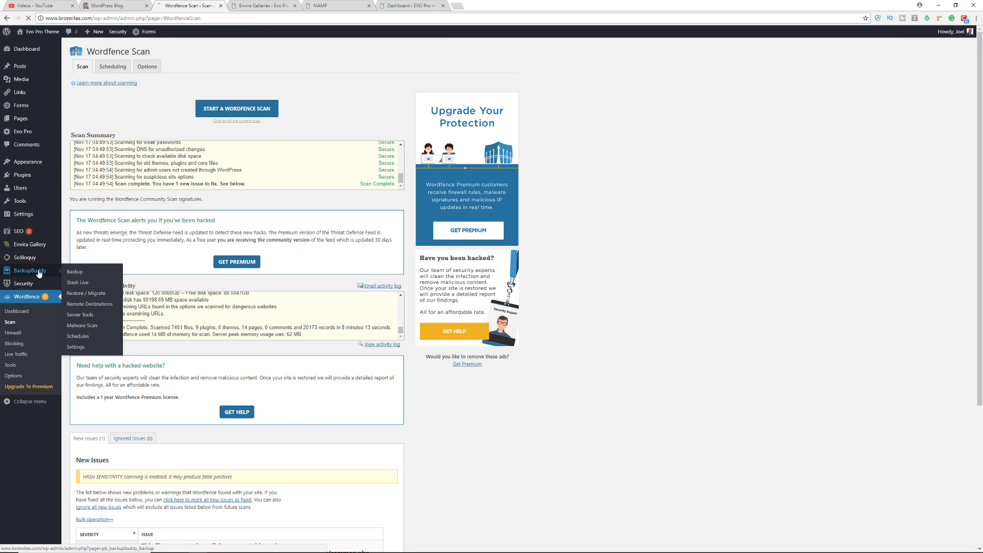
click(39, 272)
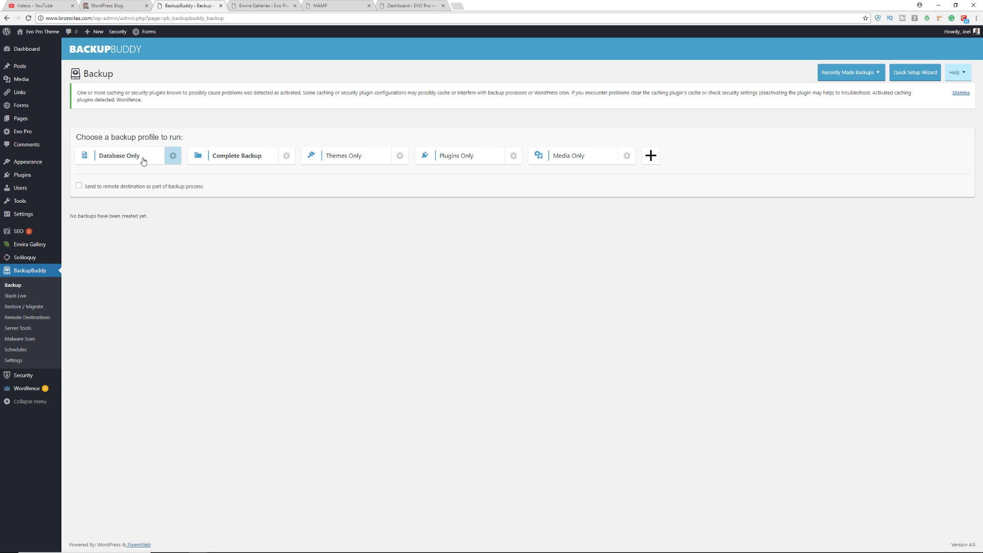
- Go to the site's wp-admin/about.php page and examine the WordPress 4.9 Customizer, coding and widget updates
click(32, 53)
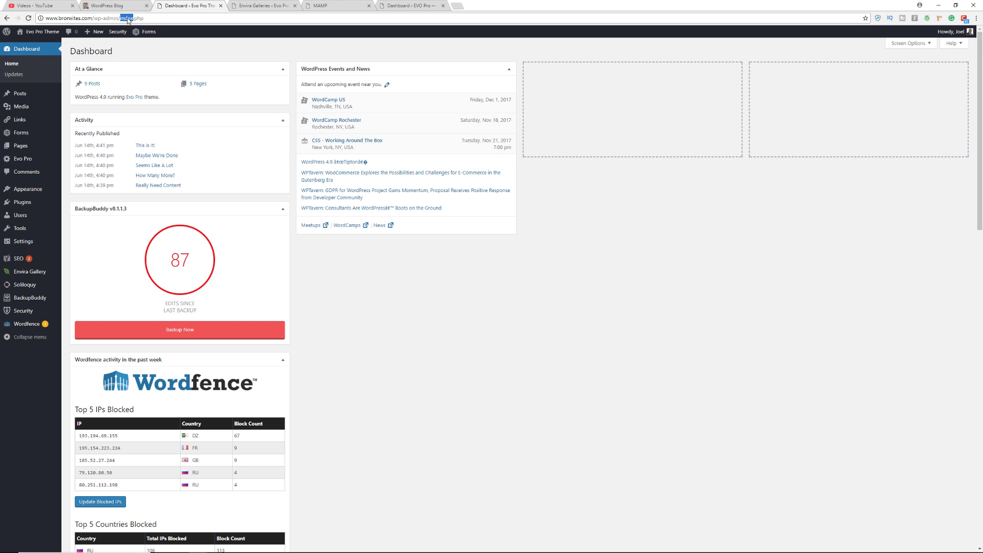
text(about)
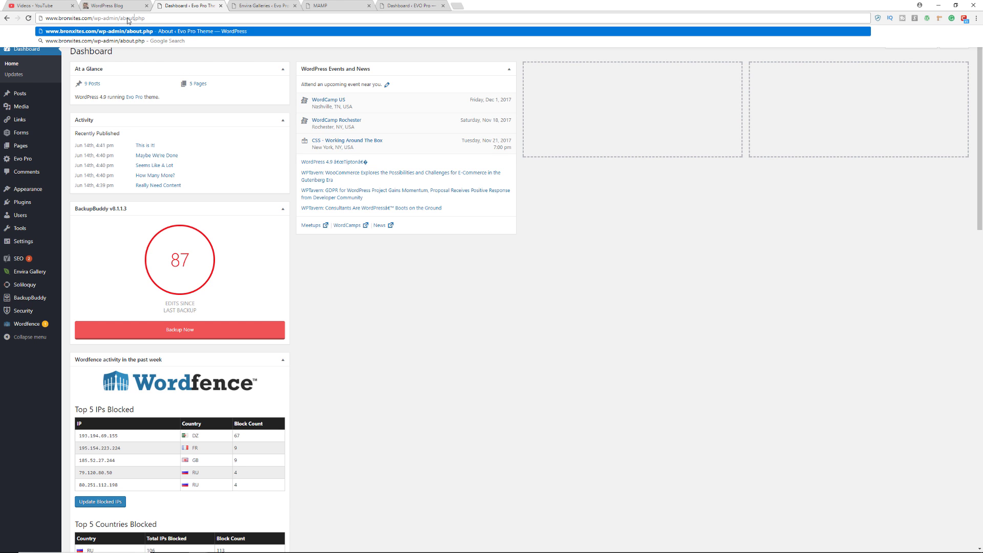
key(Return)
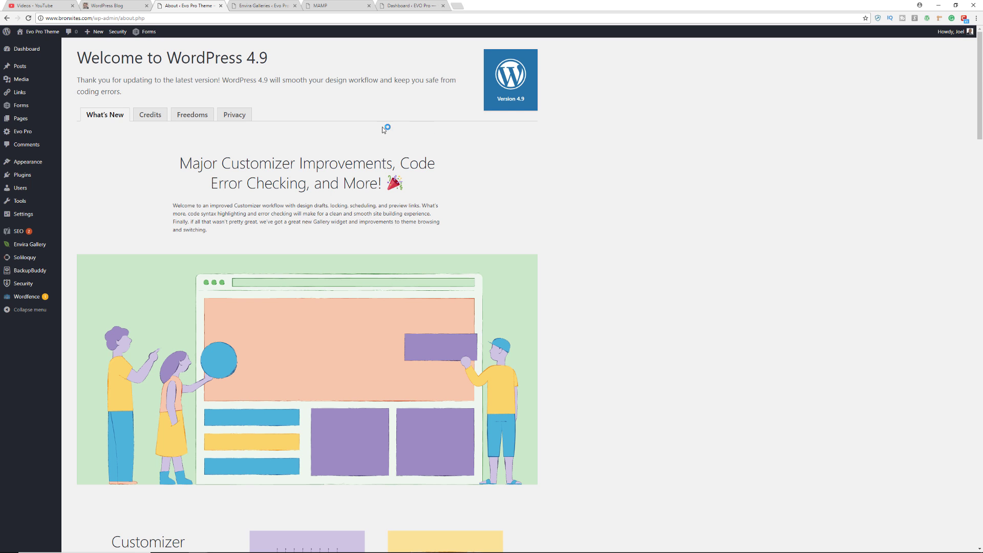
scroll(596, 192, down, 6)
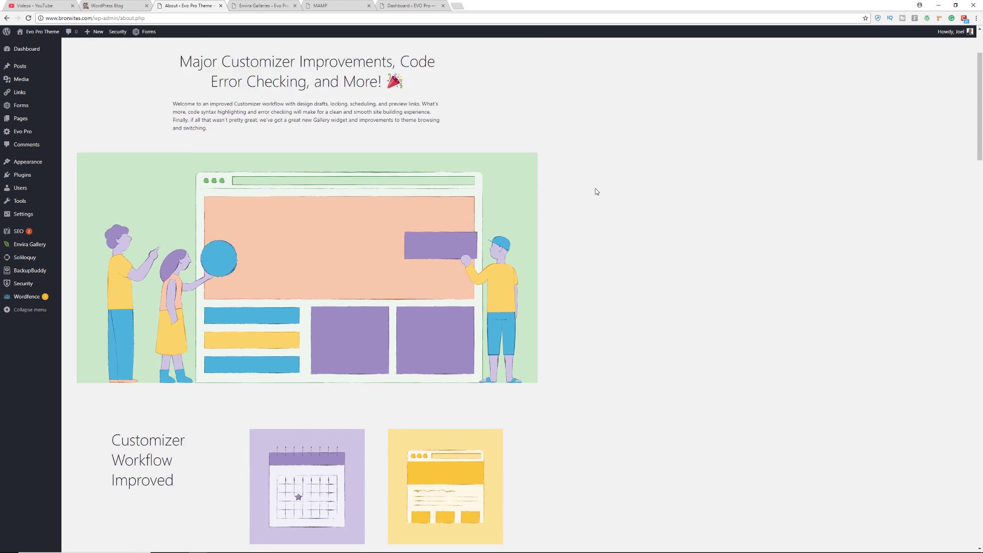
scroll(596, 192, down, 11)
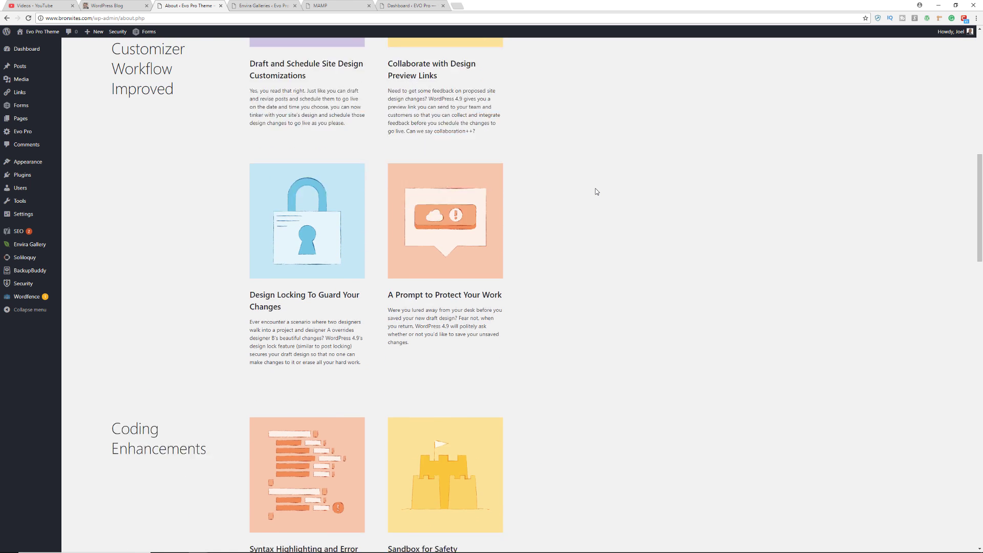
scroll(596, 192, down, 5)
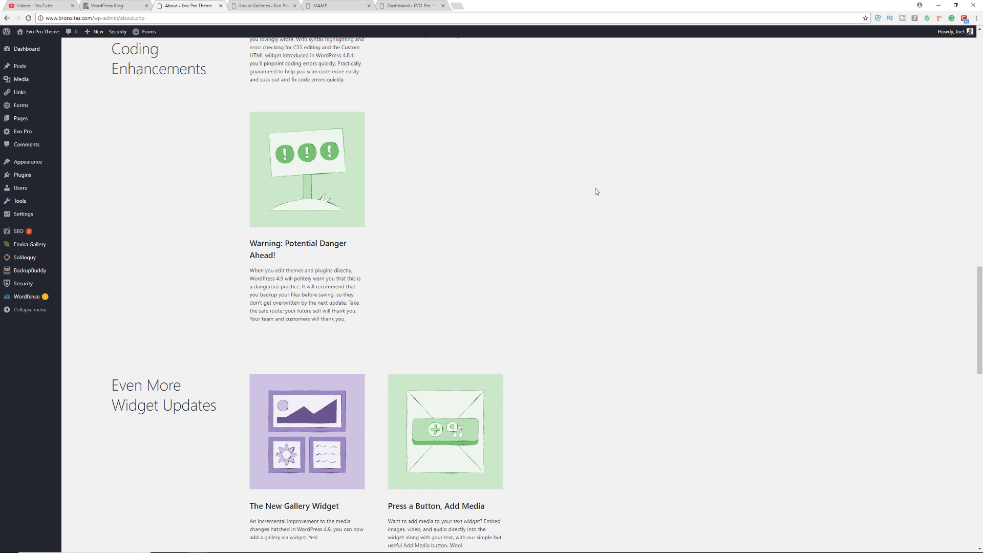
- Switch to the PixemWeb blog and look over its post listing
click(119, 8)
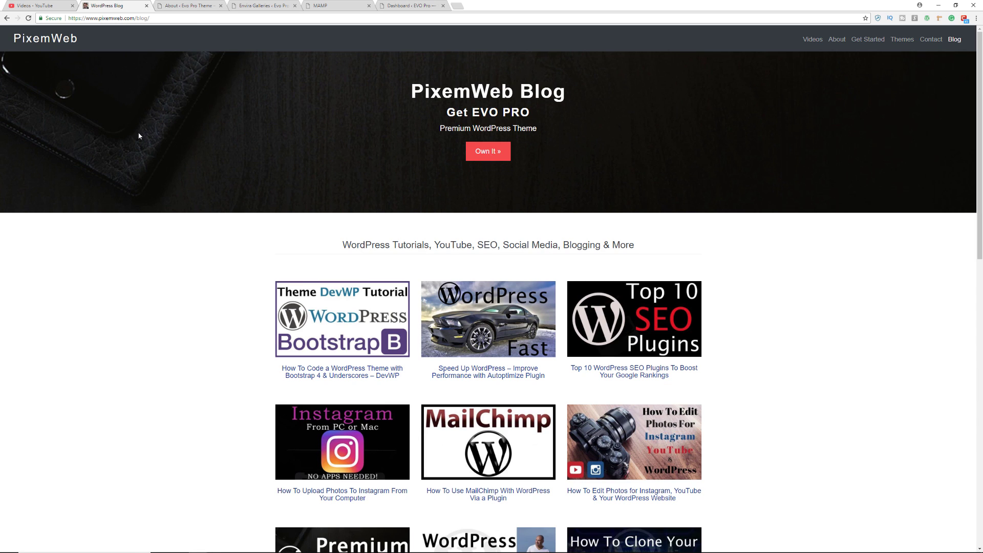
scroll(139, 137, down, 3)
scroll(163, 128, up, 3)
- Review the site building, Gutenberg and Developer Happiness sections of the WordPress 4.9 About page and switch to the PixemWeb YouTube channel
click(183, 7)
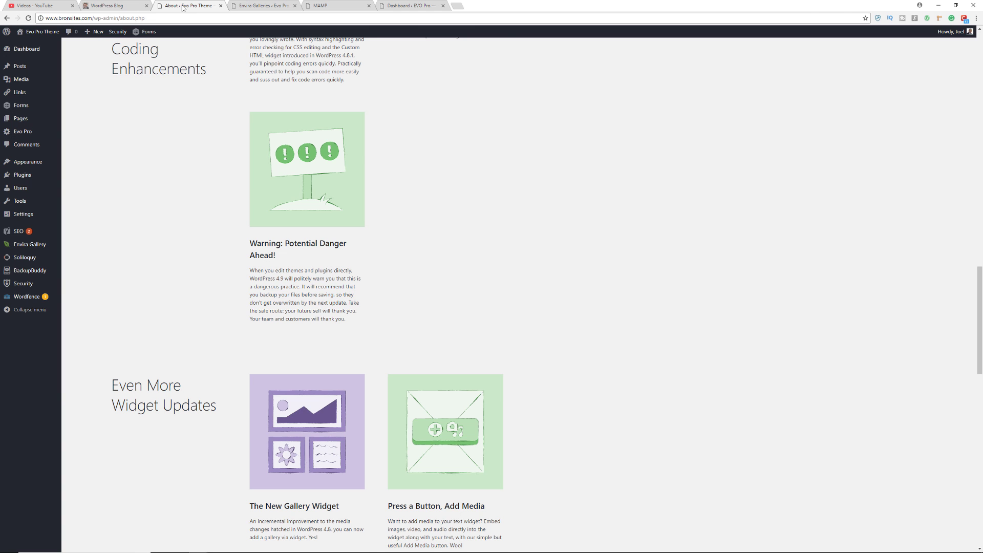
scroll(180, 154, down, 6)
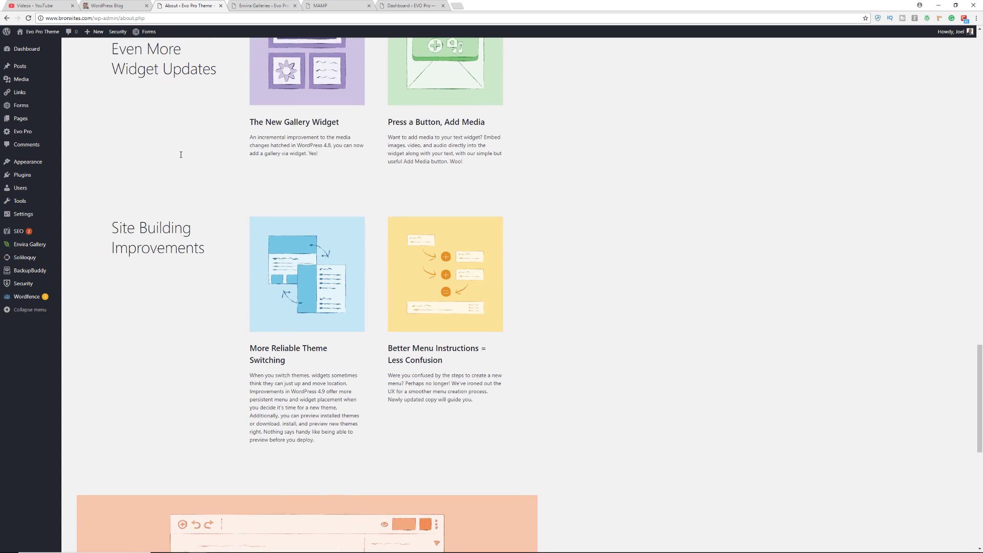
scroll(180, 155, down, 8)
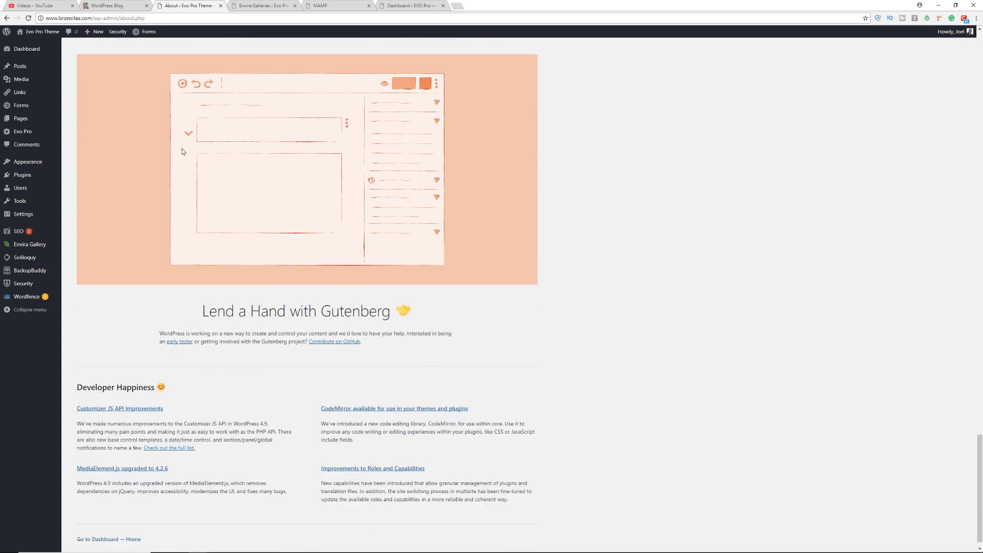
scroll(182, 149, down, 1)
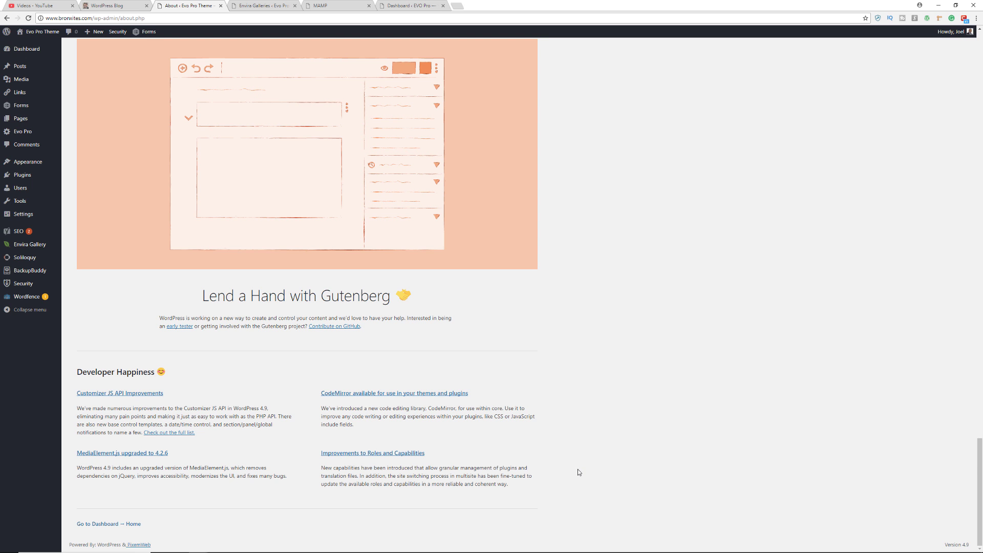
scroll(579, 472, up, 10)
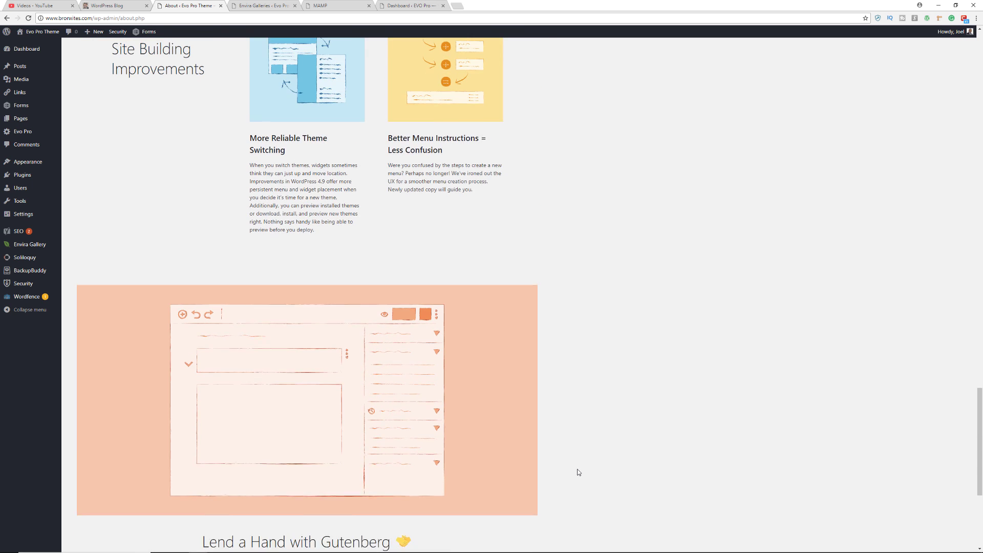
scroll(579, 473, up, 2)
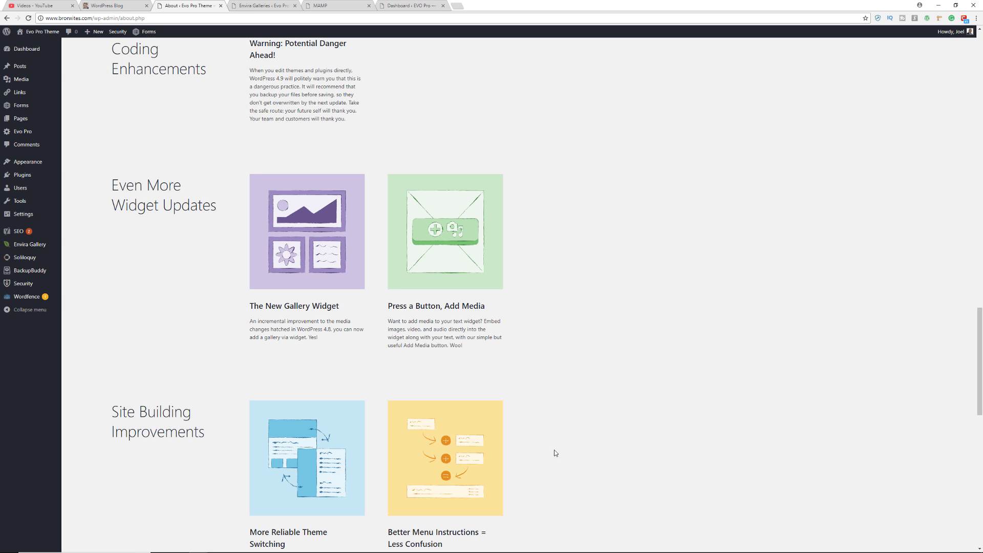
click(41, 7)
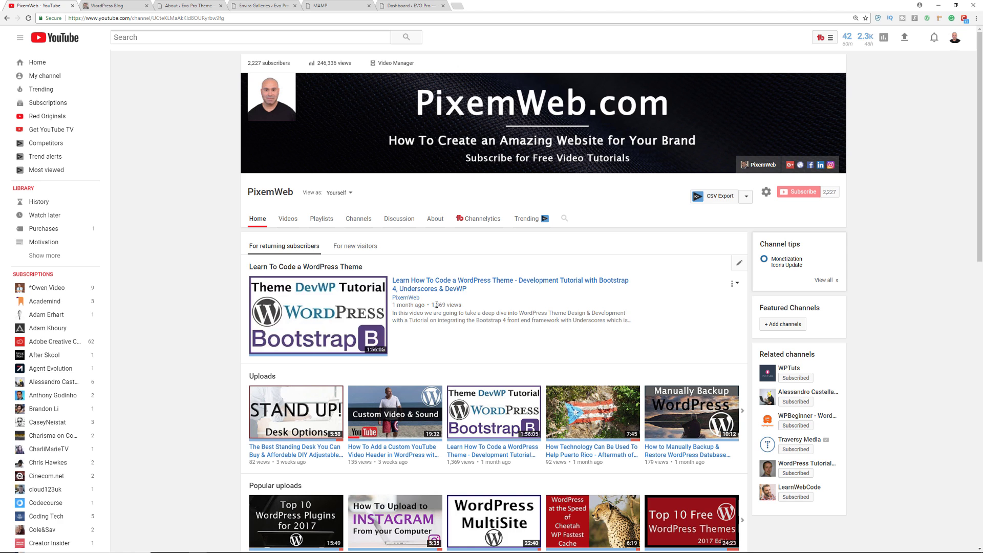